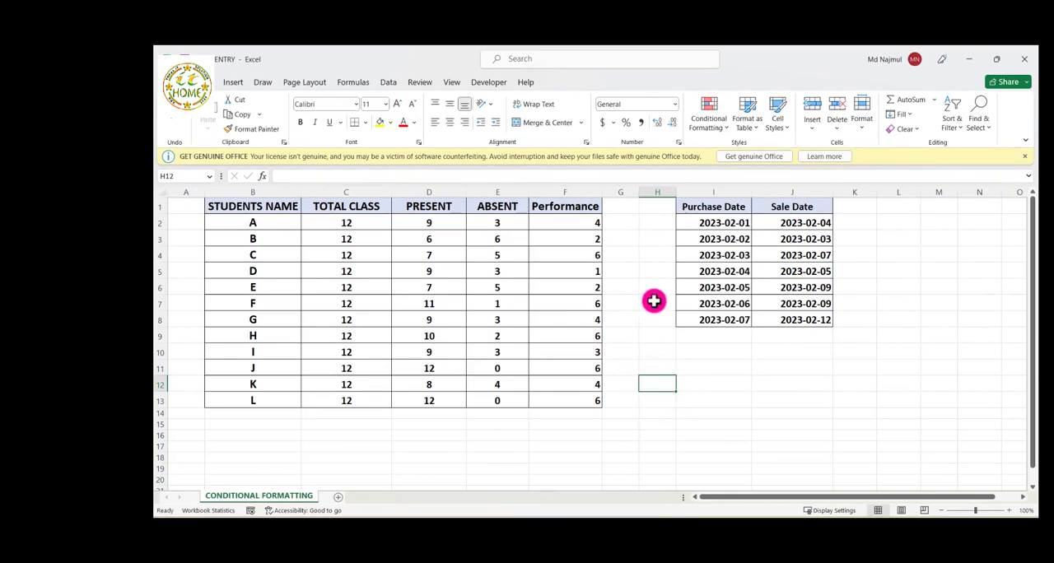
Examine the Highlight Cells and Top/Bottom rule options available under conditional formatting
click(721, 130)
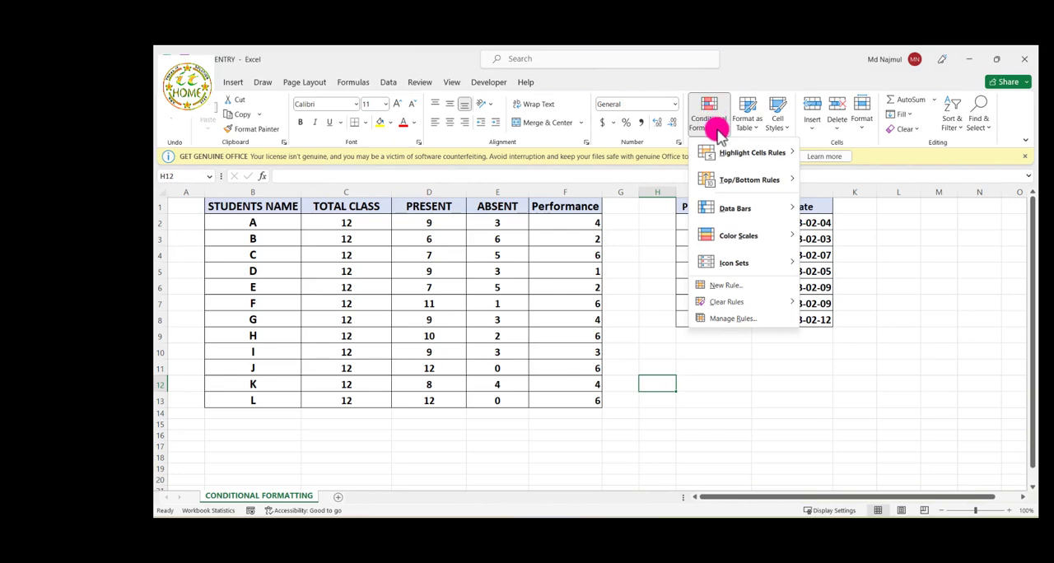
mouse_move(732, 162)
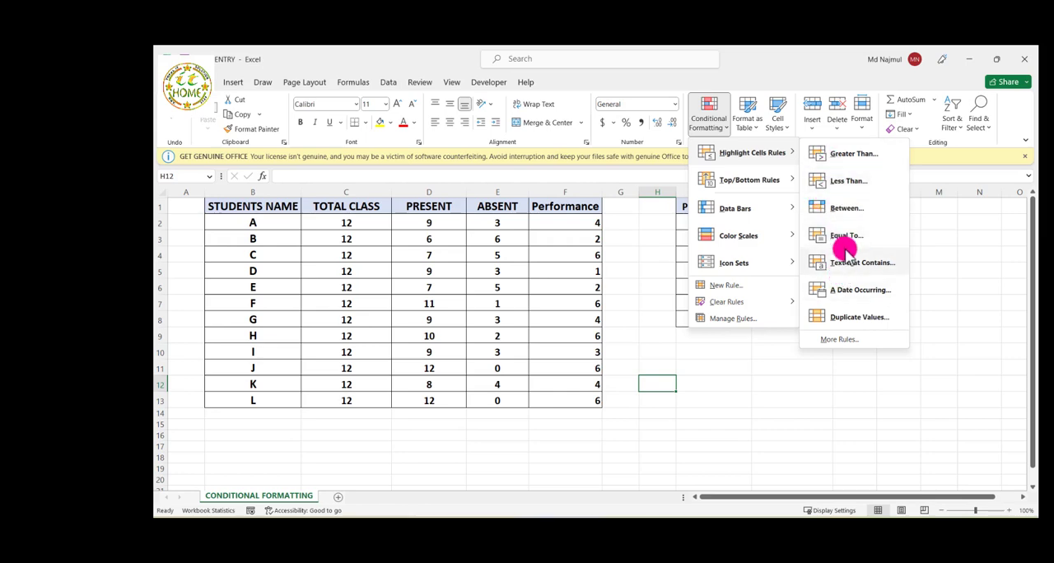
mouse_move(781, 184)
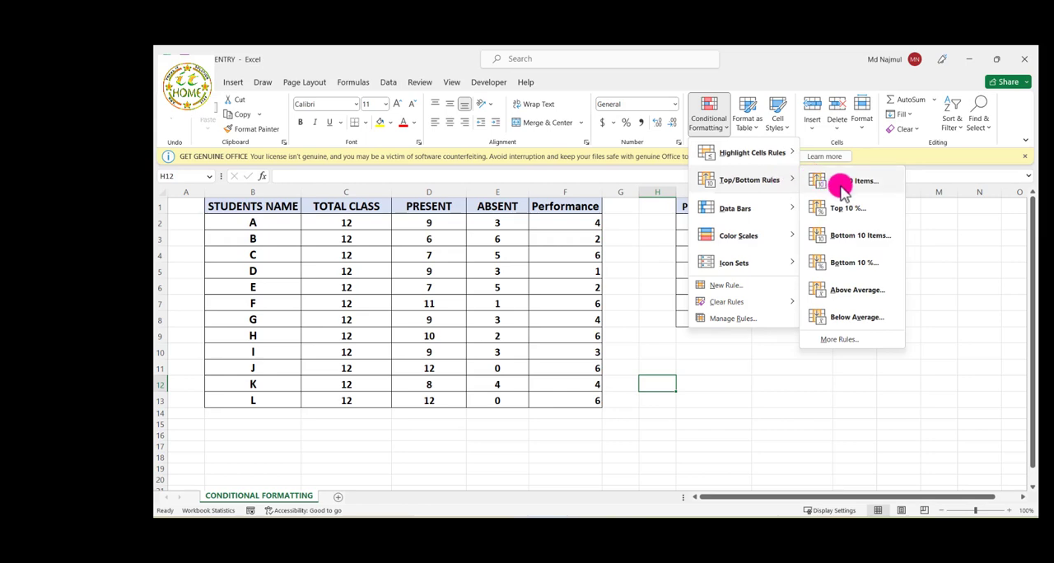
Select the student table B1:F13 and preview its conditional formatting presets, including data bars, color scales and icon sets
click(240, 214)
drag(247, 213, 567, 400)
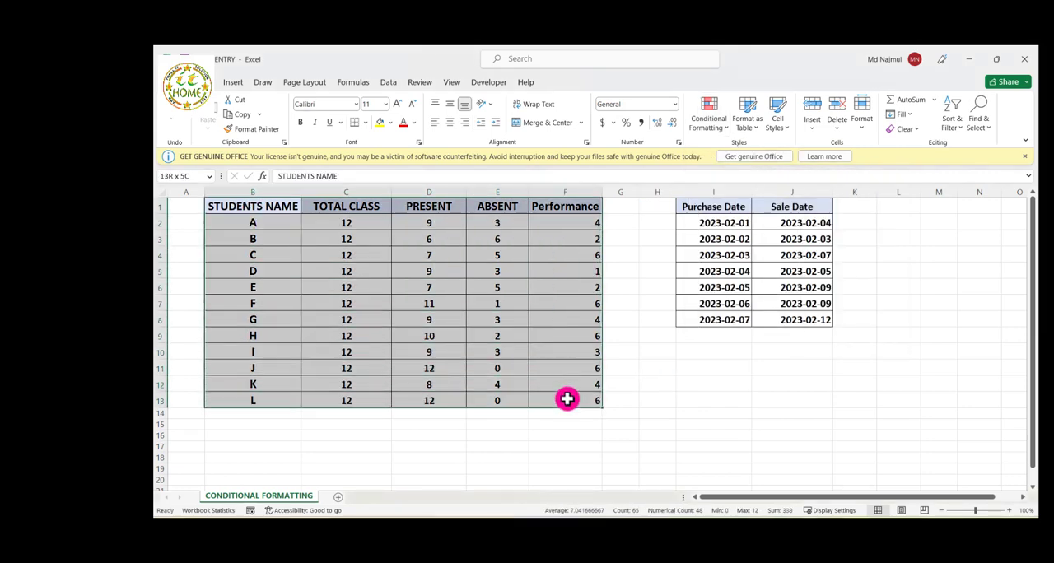
click(717, 130)
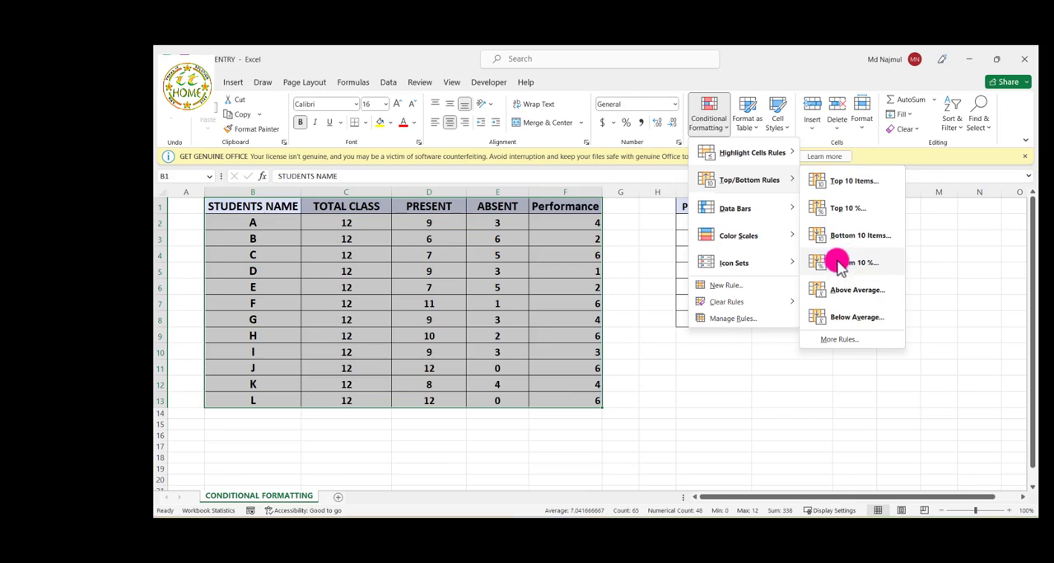
mouse_move(749, 209)
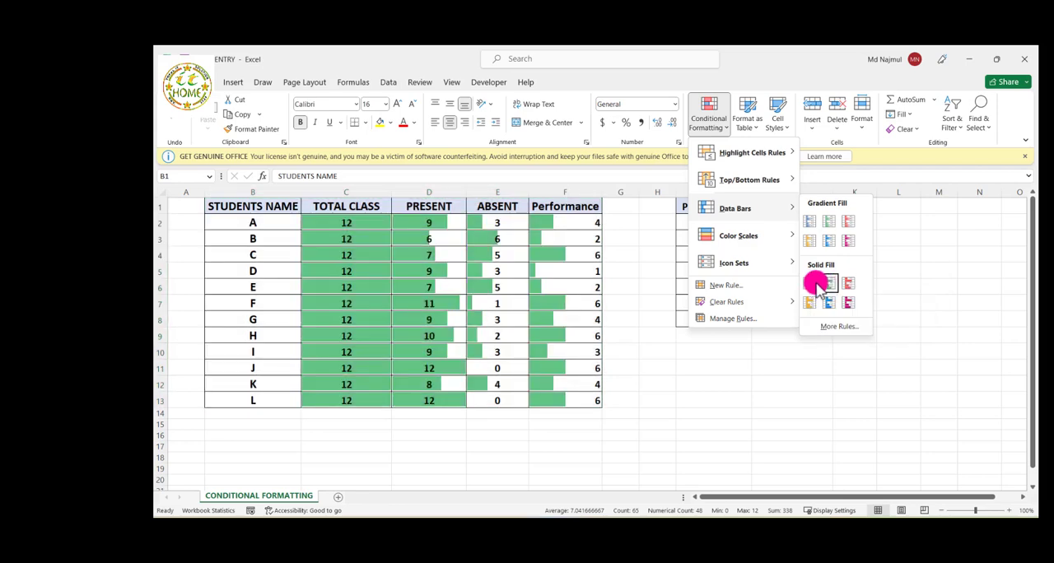
mouse_move(750, 237)
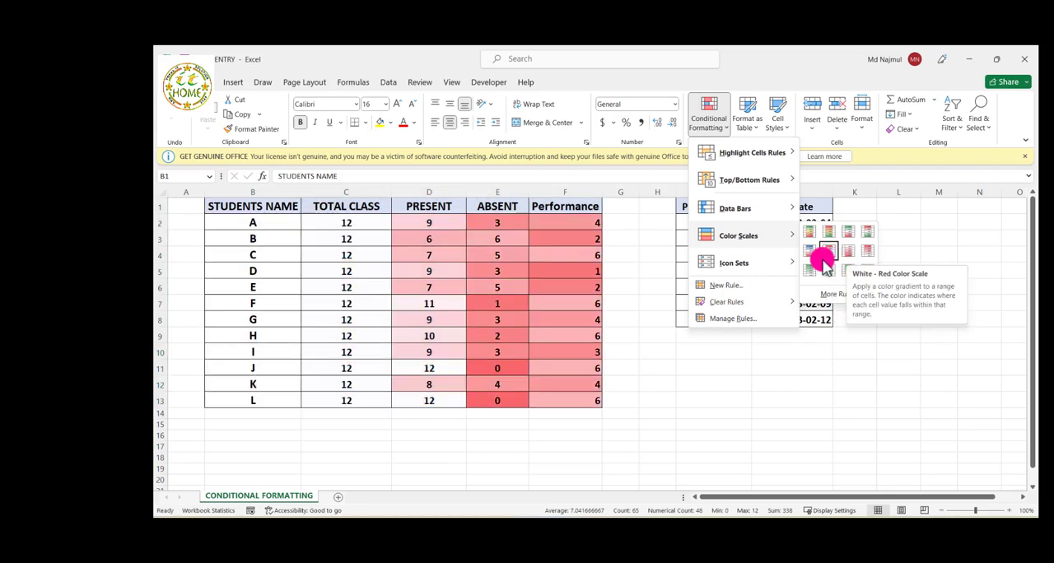
mouse_move(767, 268)
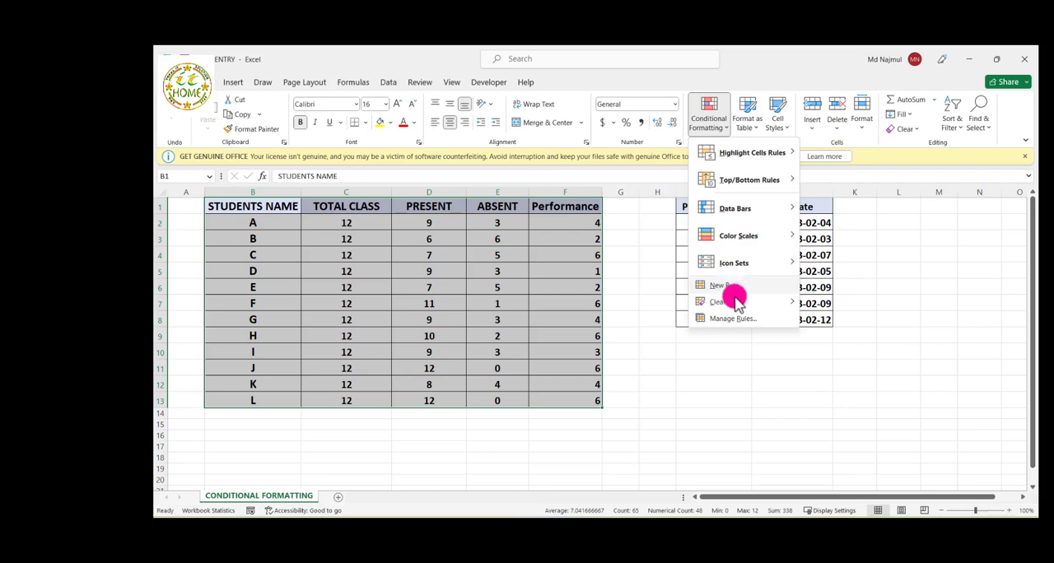
mouse_move(732, 301)
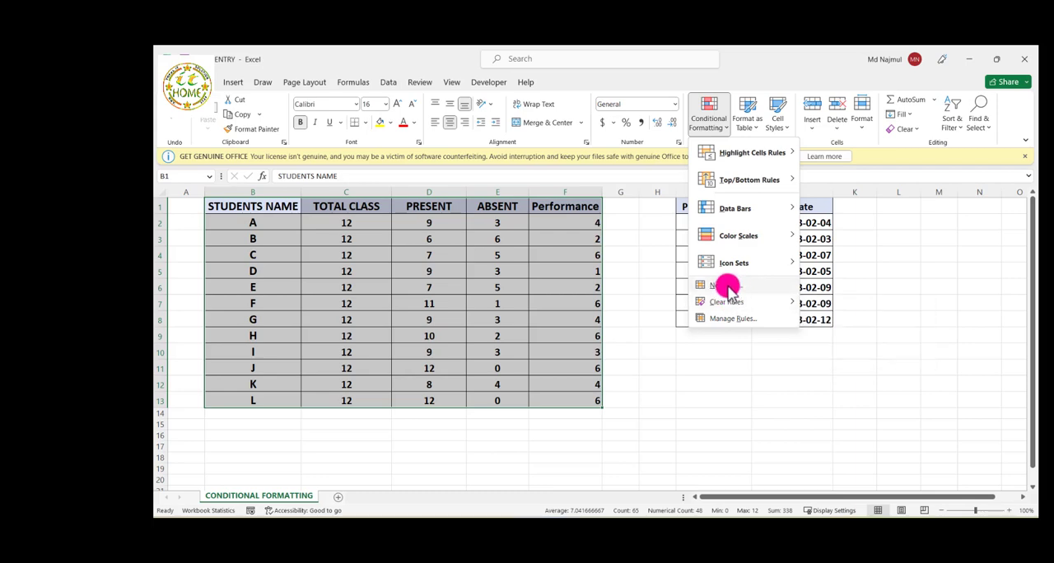
click(730, 288)
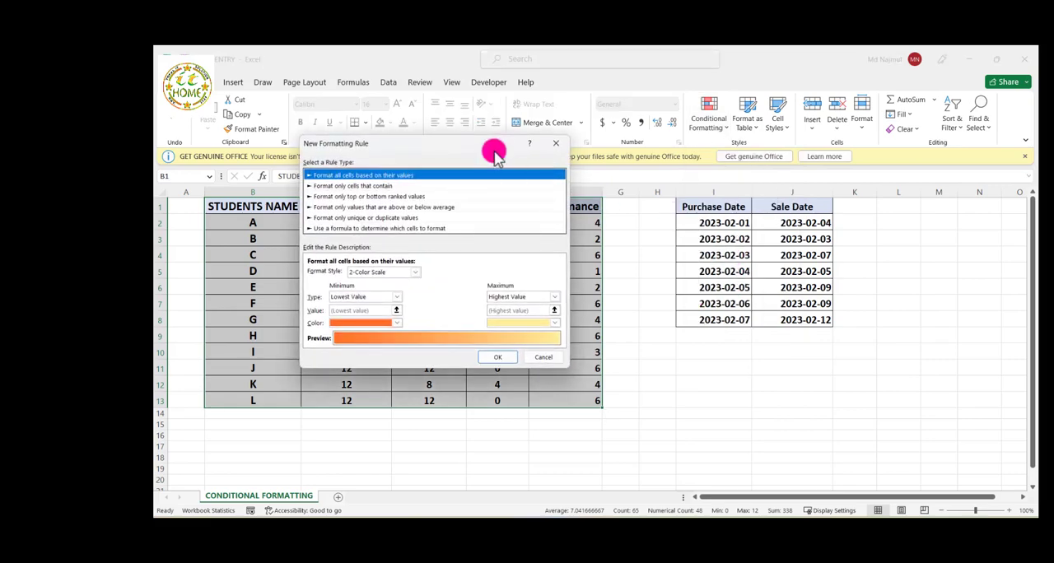
click(558, 145)
click(488, 316)
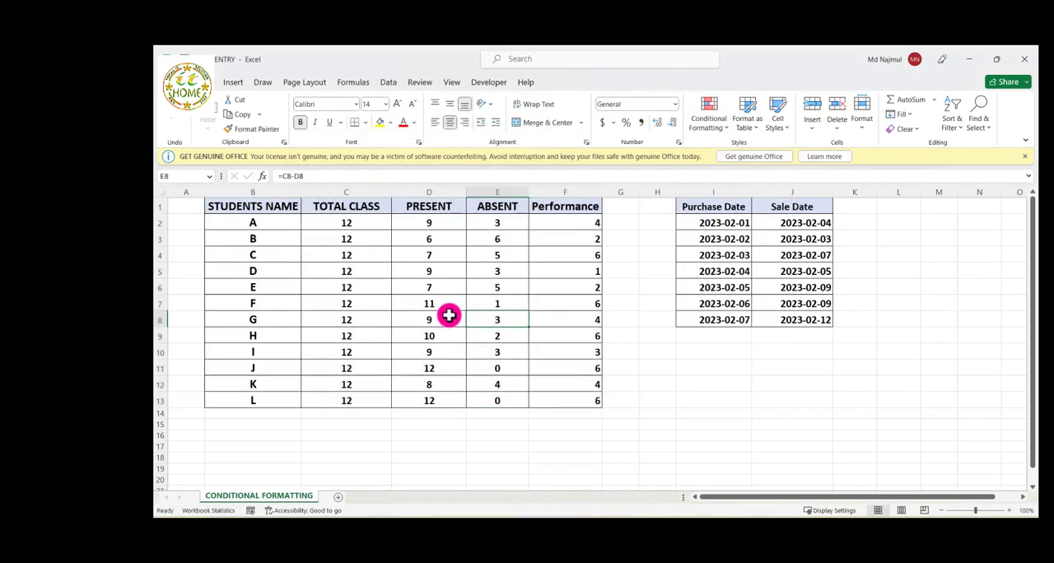
Review the student name, total class, present and absent columns of the student table
drag(274, 201, 291, 355)
click(348, 327)
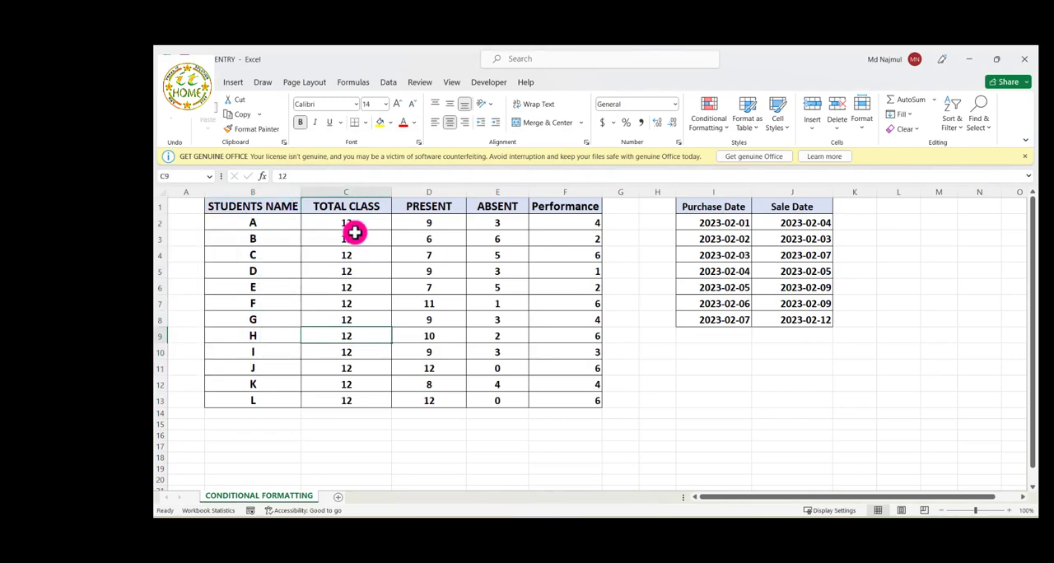
drag(353, 207, 359, 398)
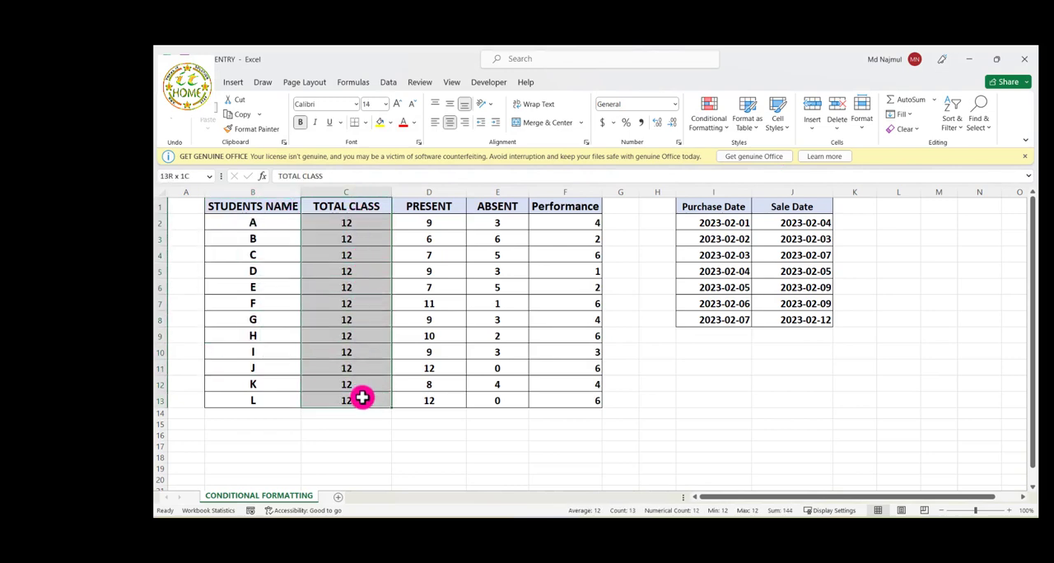
click(354, 380)
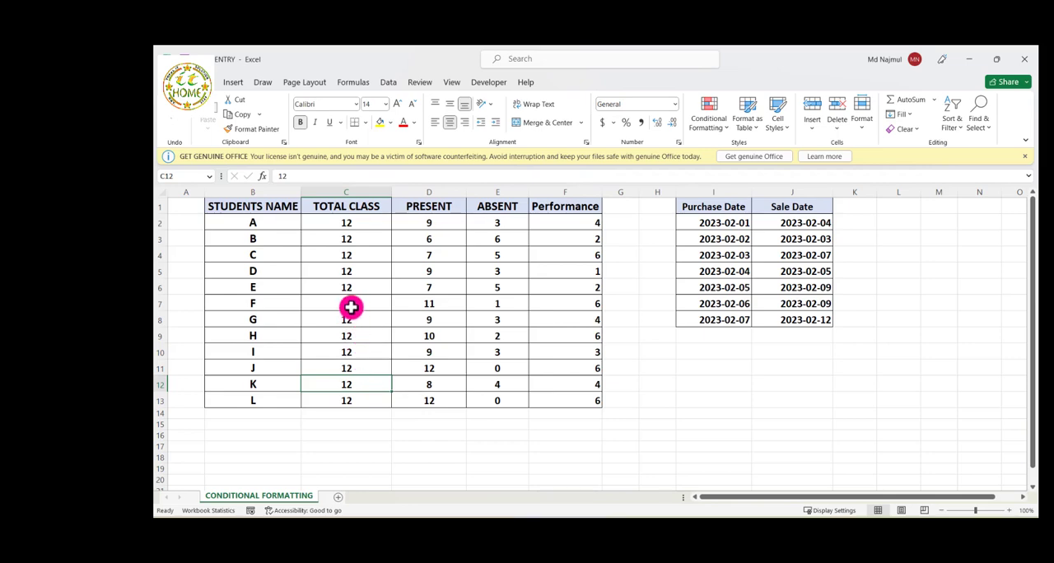
click(359, 255)
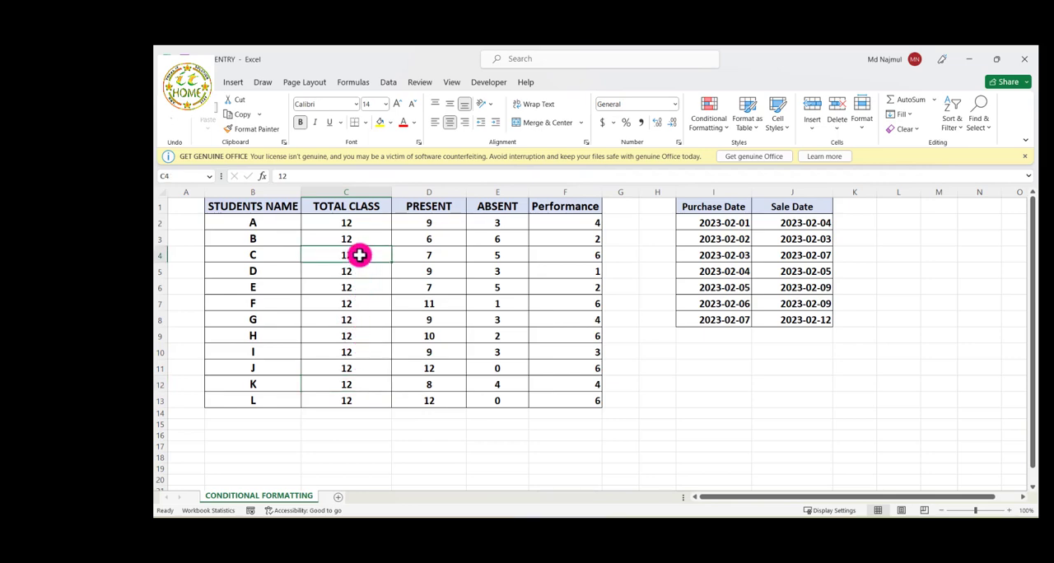
click(439, 206)
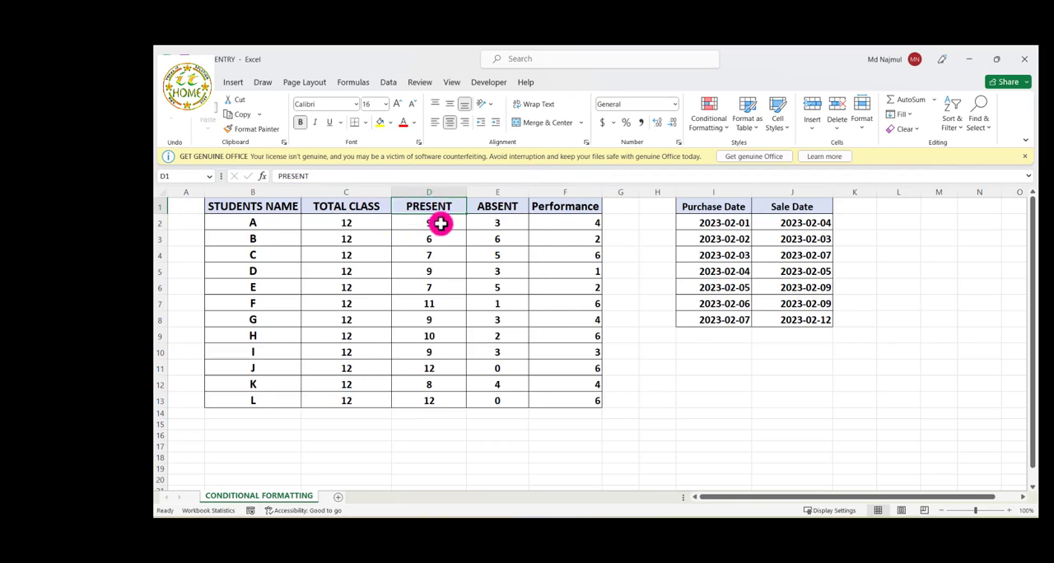
drag(439, 224, 444, 274)
click(496, 271)
drag(502, 238, 503, 290)
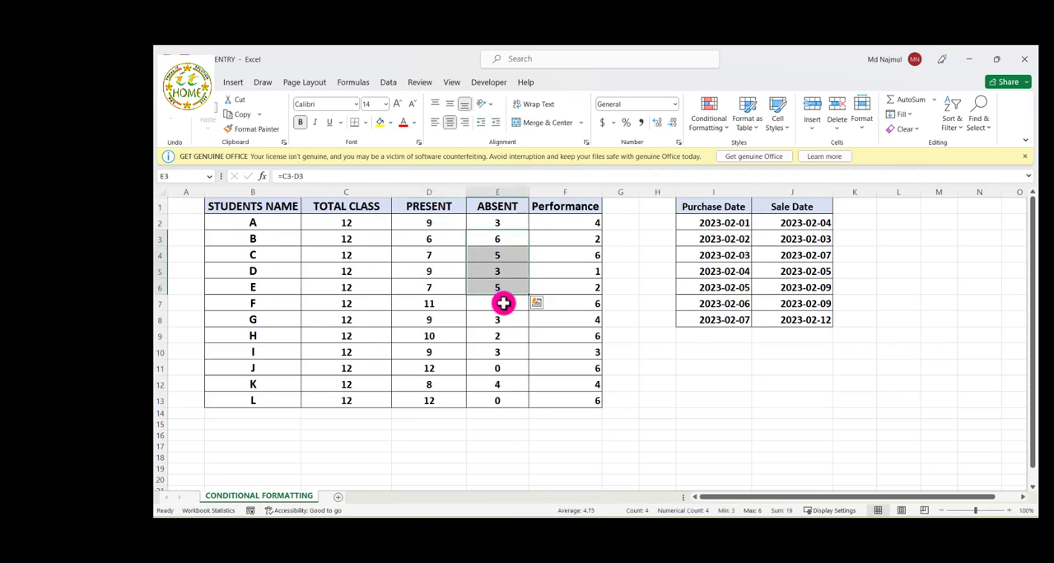
click(505, 303)
Review the scores in the Performance column, including those of students C, F and H
drag(584, 239, 571, 318)
click(567, 321)
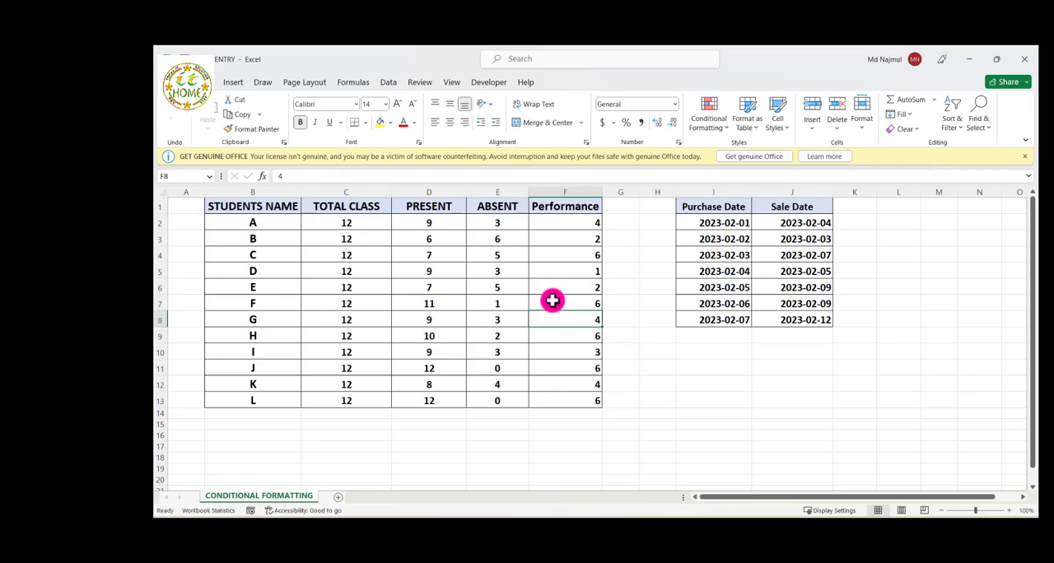
click(549, 301)
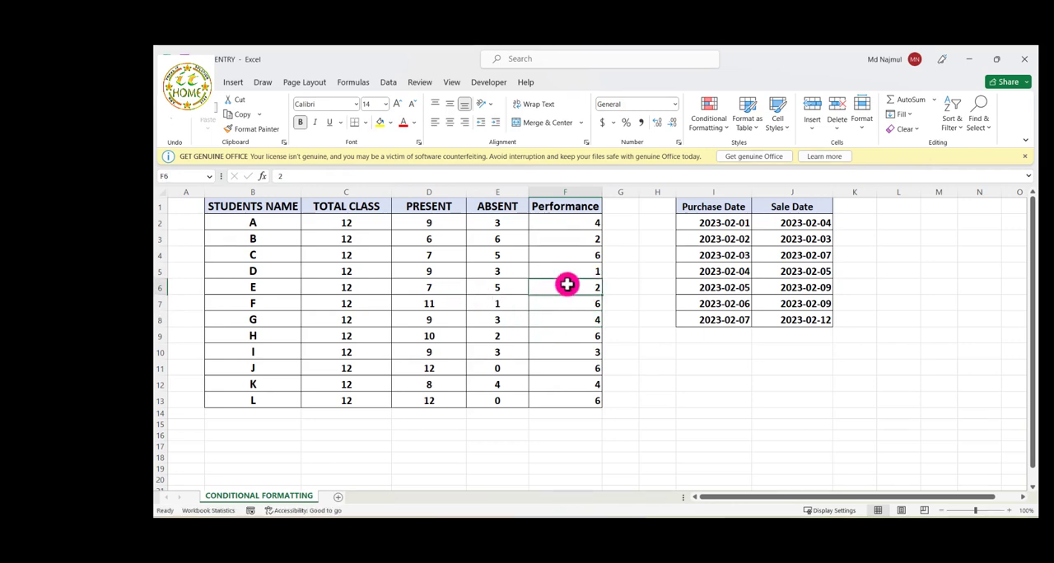
click(569, 251)
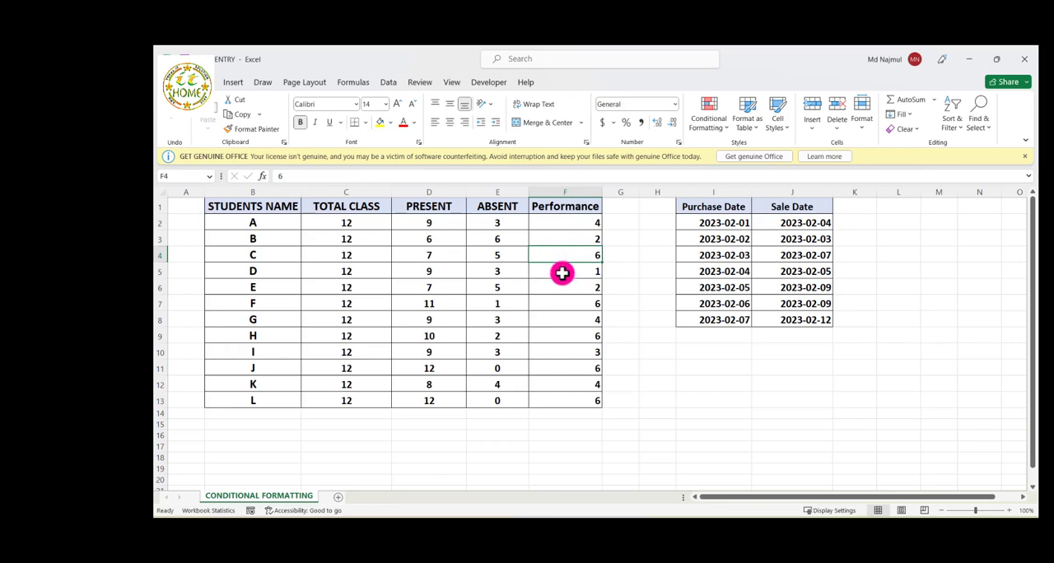
click(567, 307)
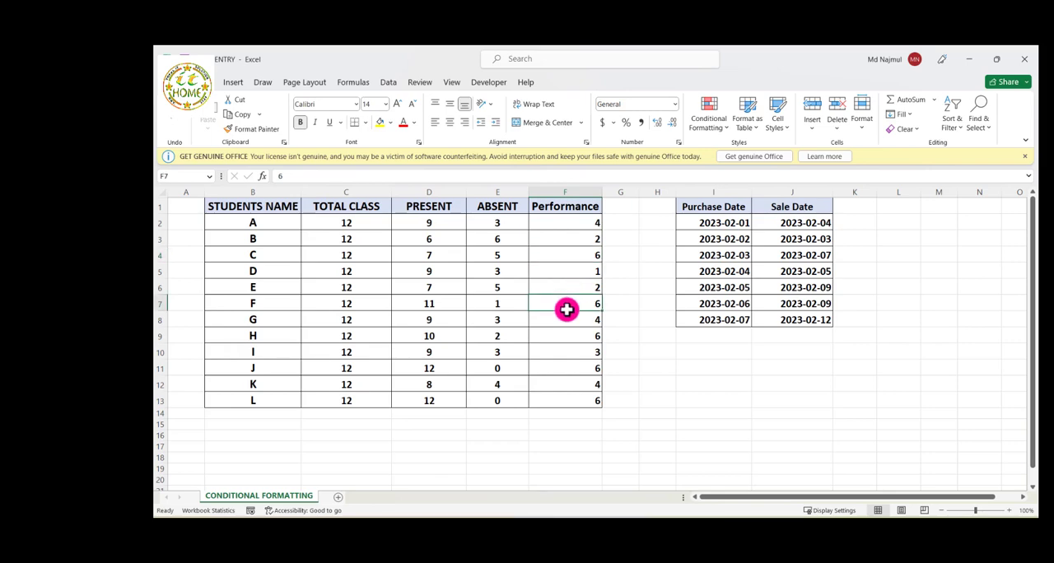
click(562, 339)
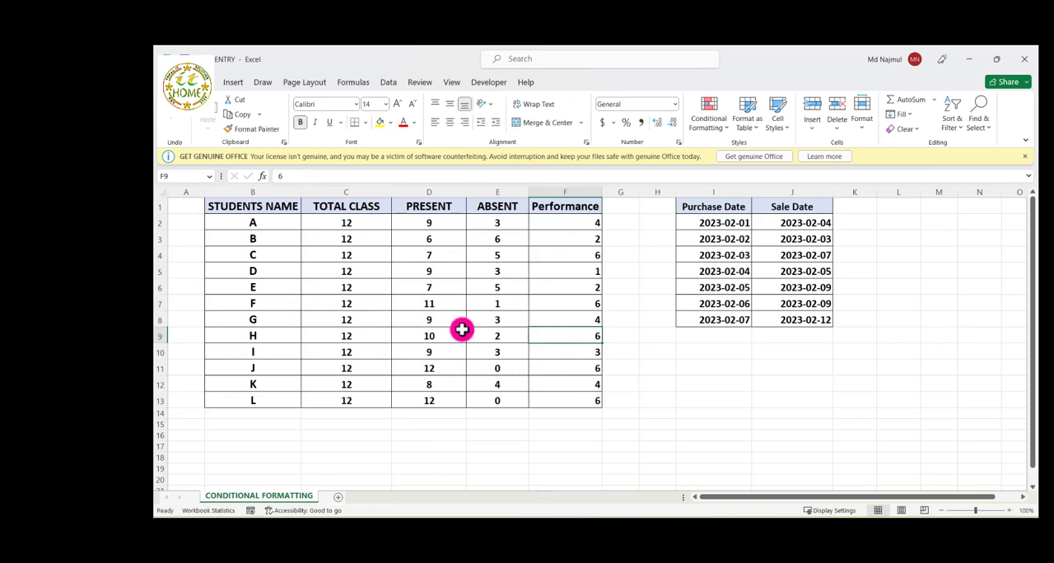
click(583, 308)
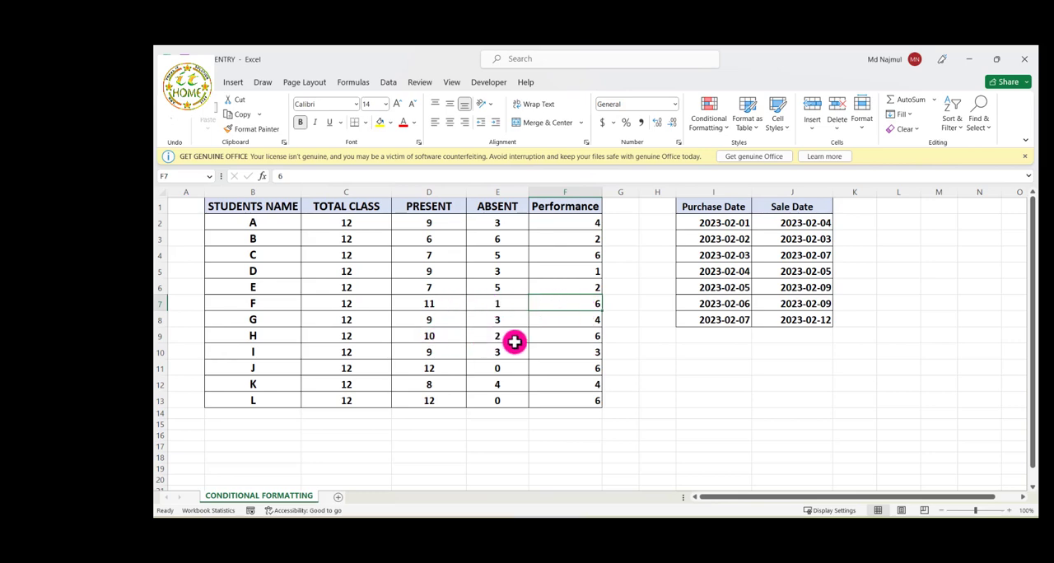
click(554, 338)
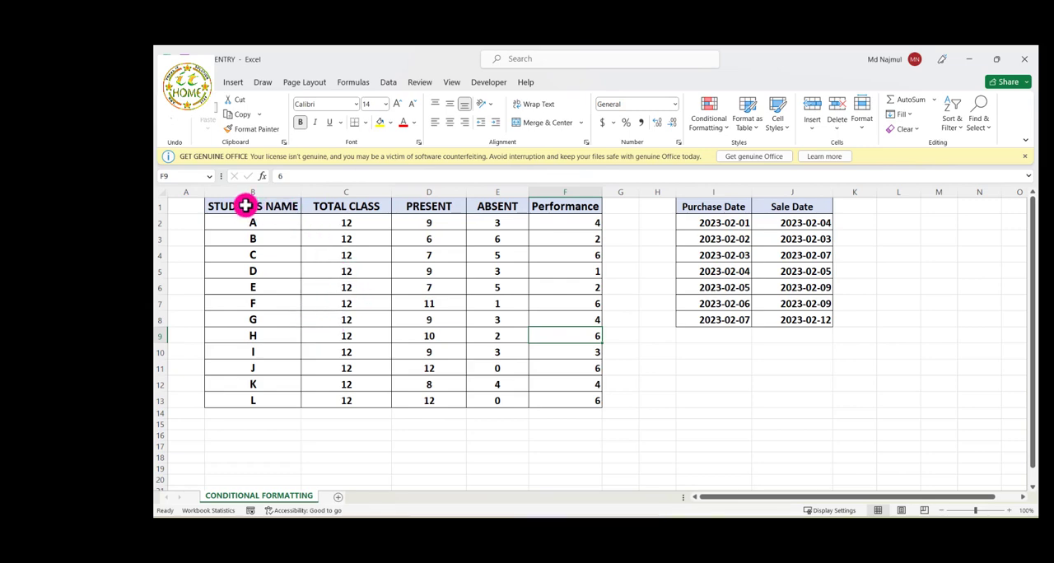
Start a formula-based conditional formatting rule for the student table B1:F13 with the formula =F1=6
drag(247, 206, 478, 333)
drag(545, 395, 560, 402)
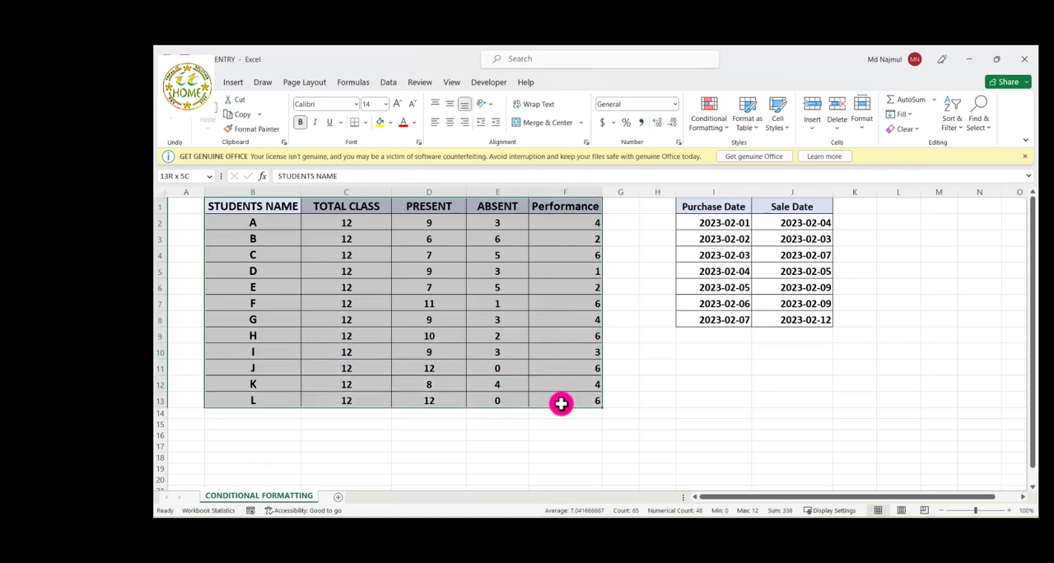
click(718, 122)
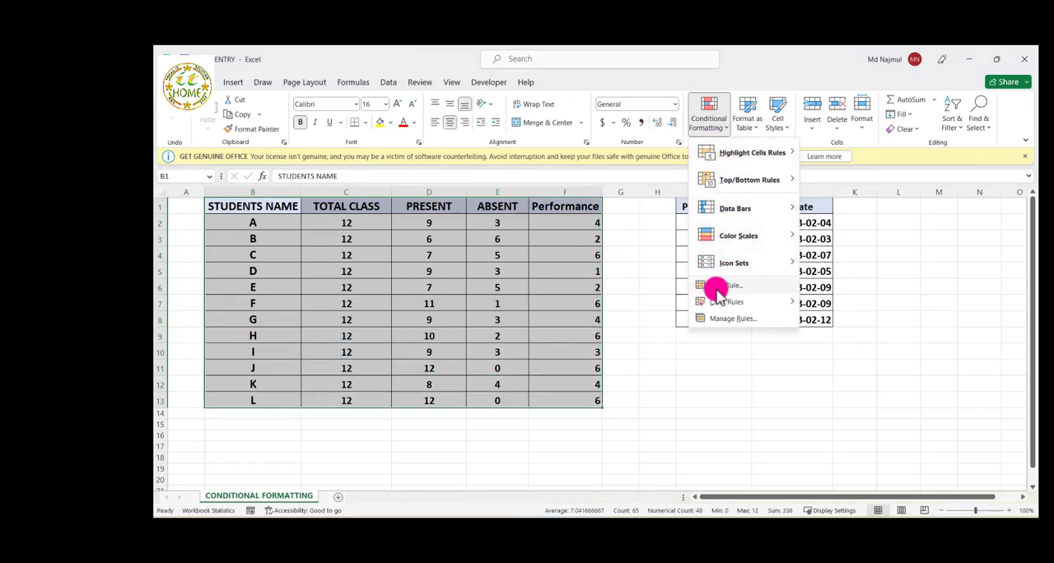
click(737, 284)
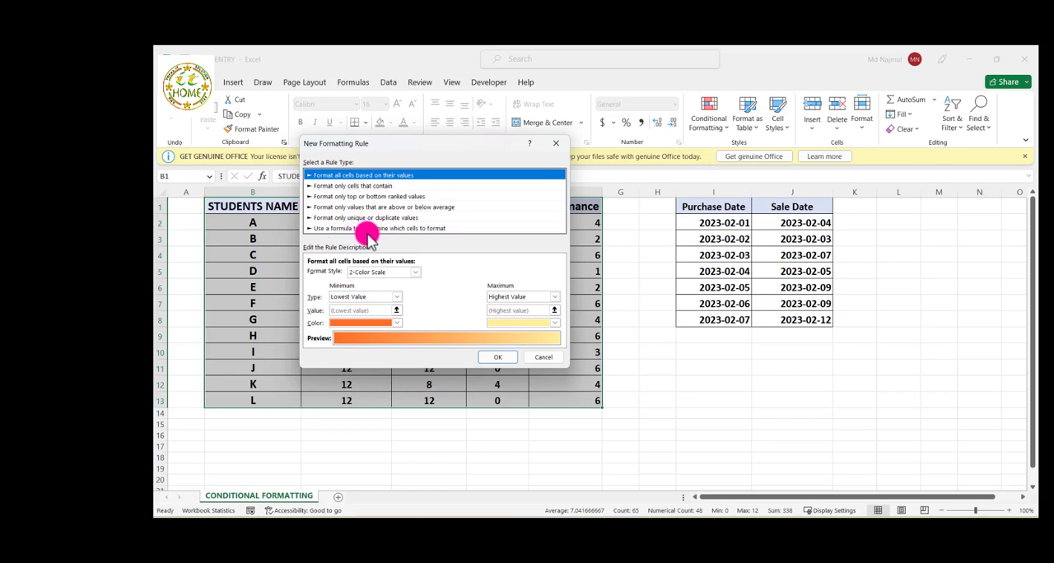
click(420, 229)
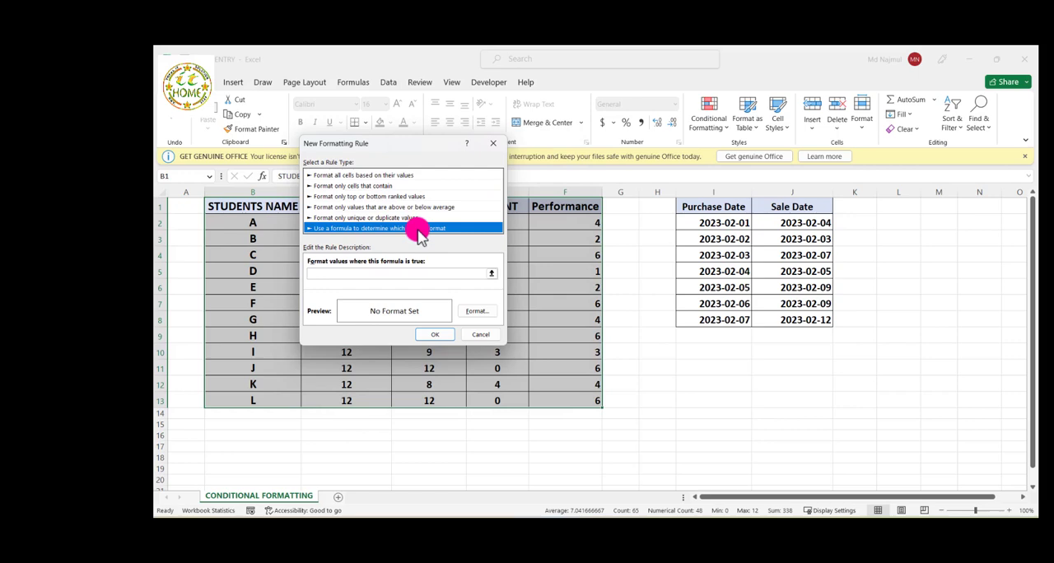
click(319, 272)
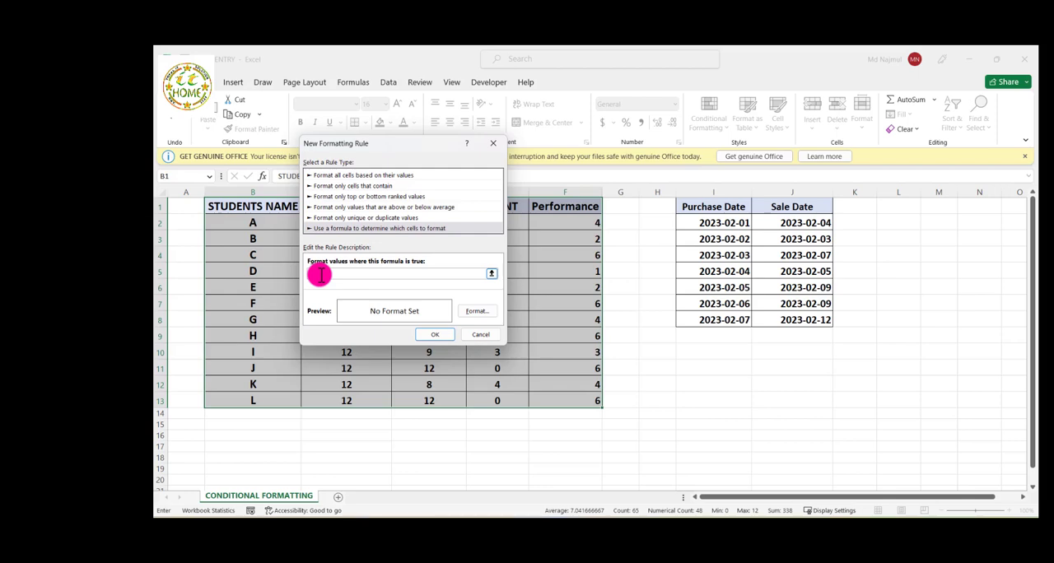
text(F1=)
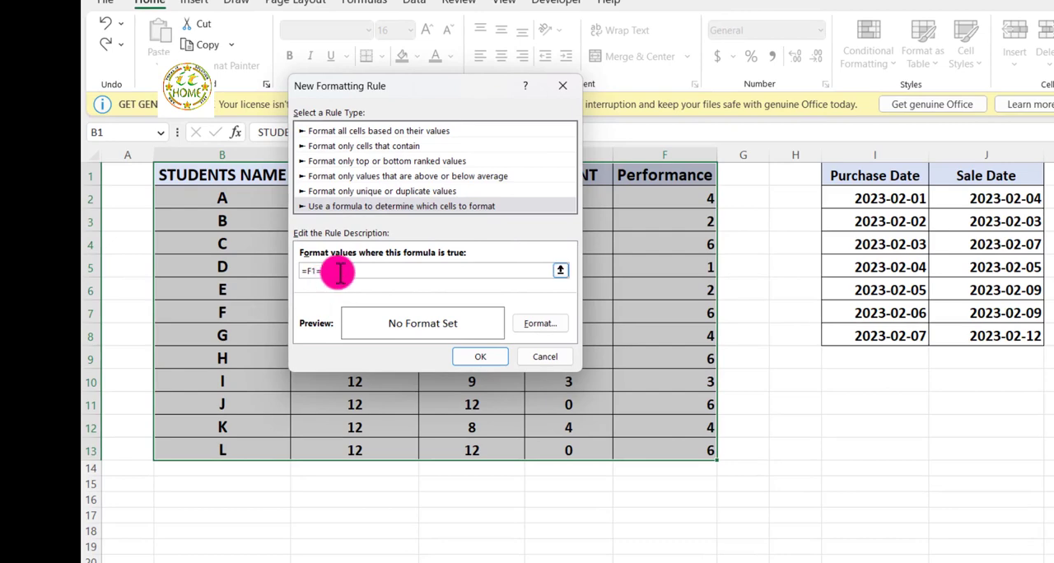
text(6)
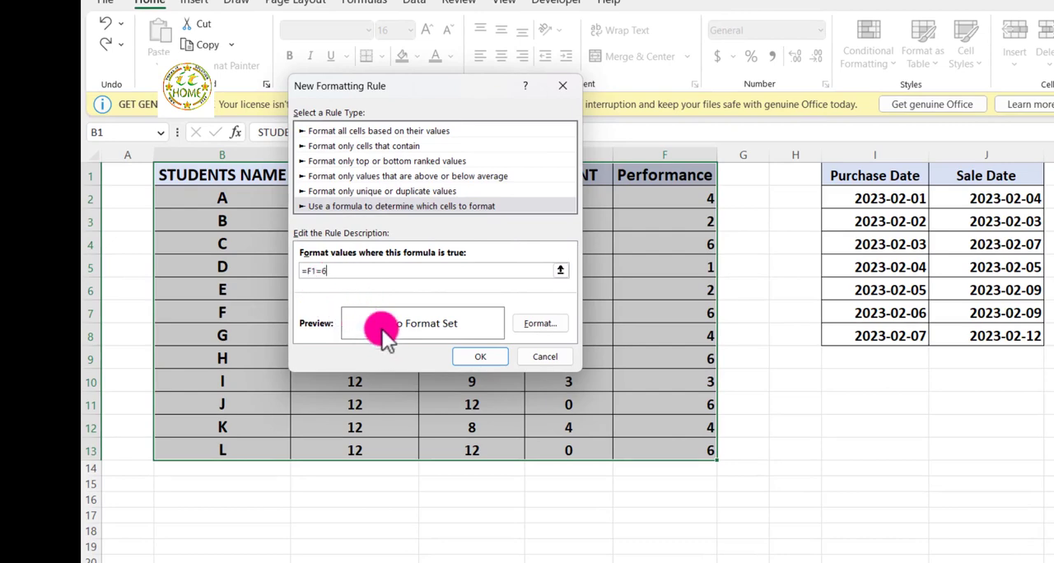
Set a light green fill as the format of the =F1=6 rule and apply it to the student table
click(530, 324)
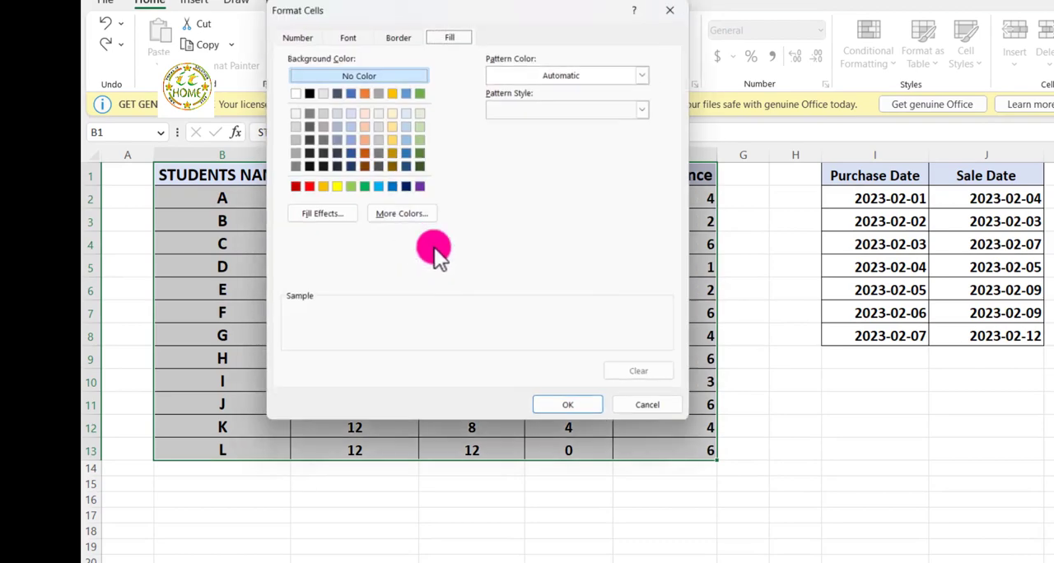
click(298, 38)
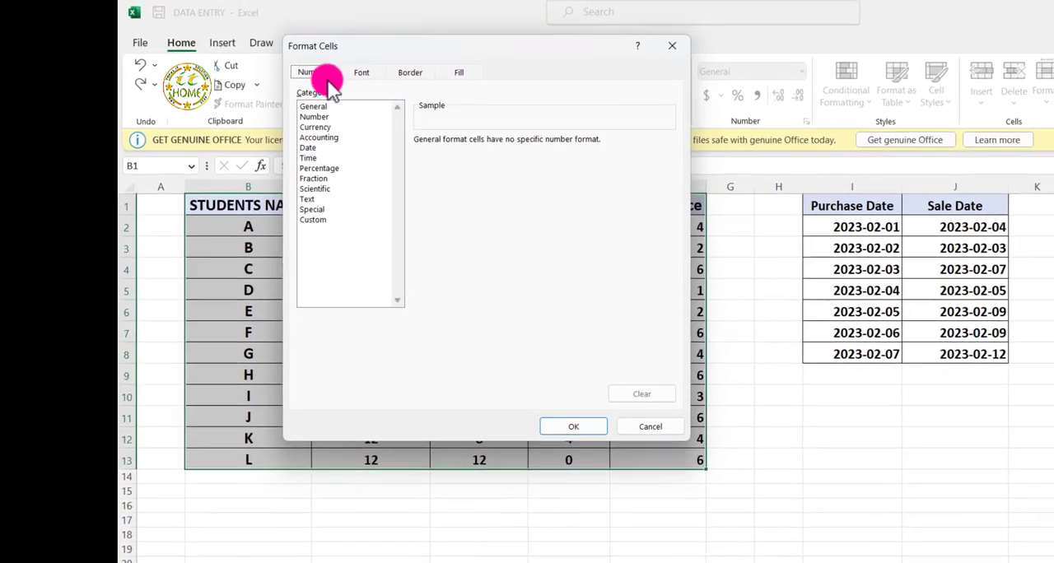
click(360, 74)
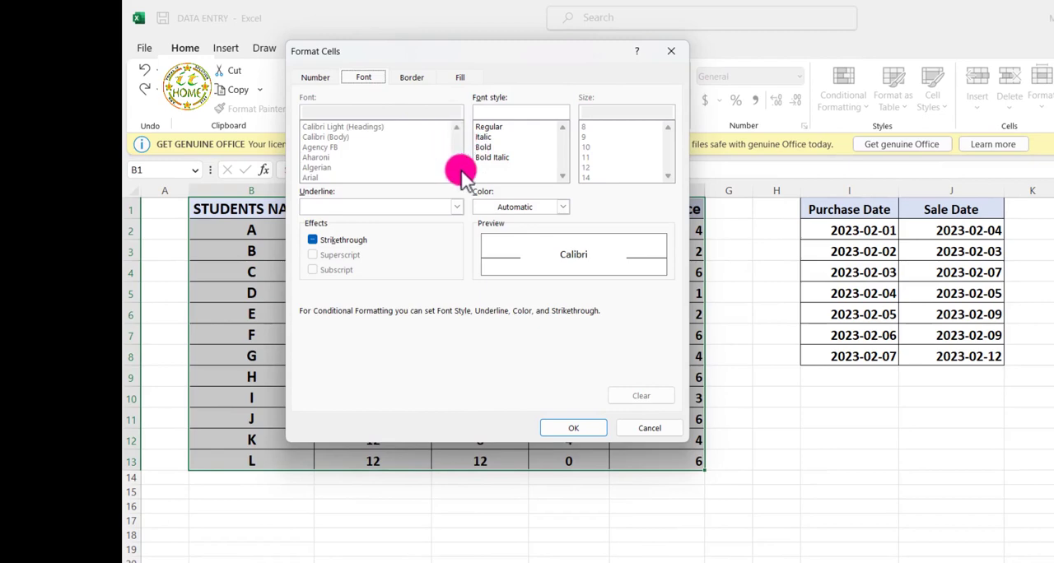
click(411, 78)
click(460, 78)
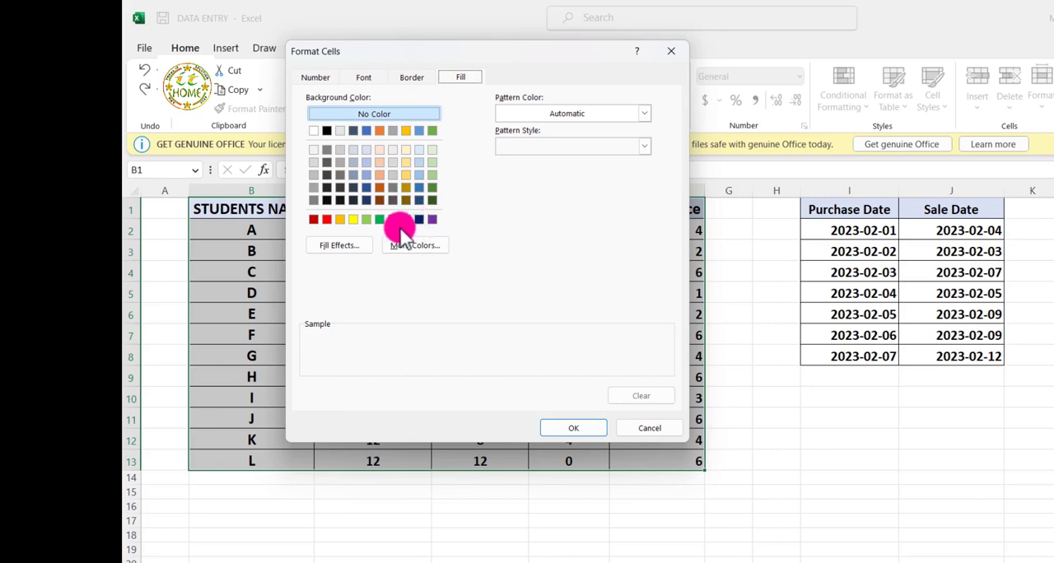
click(366, 219)
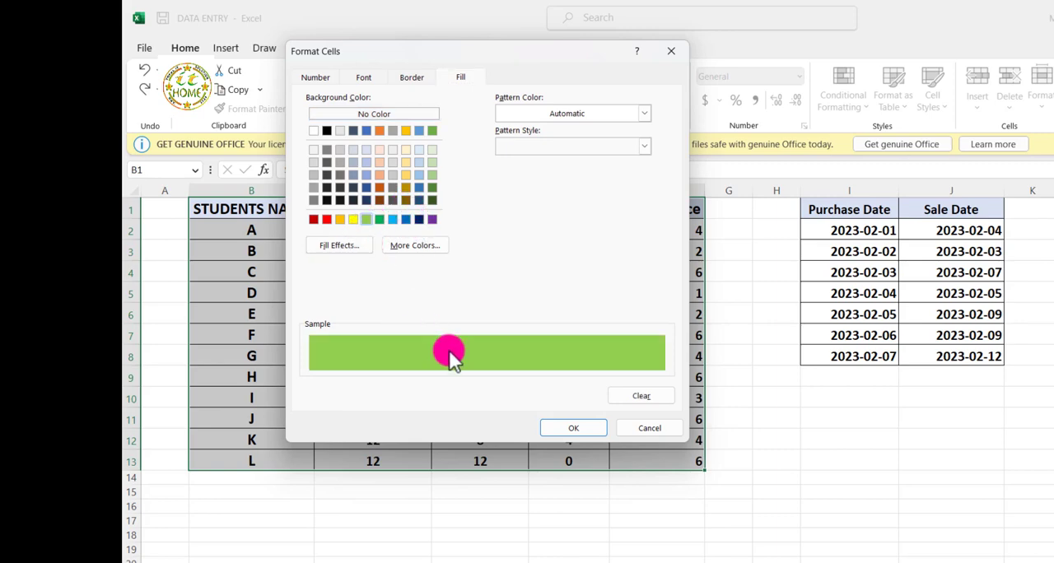
click(568, 428)
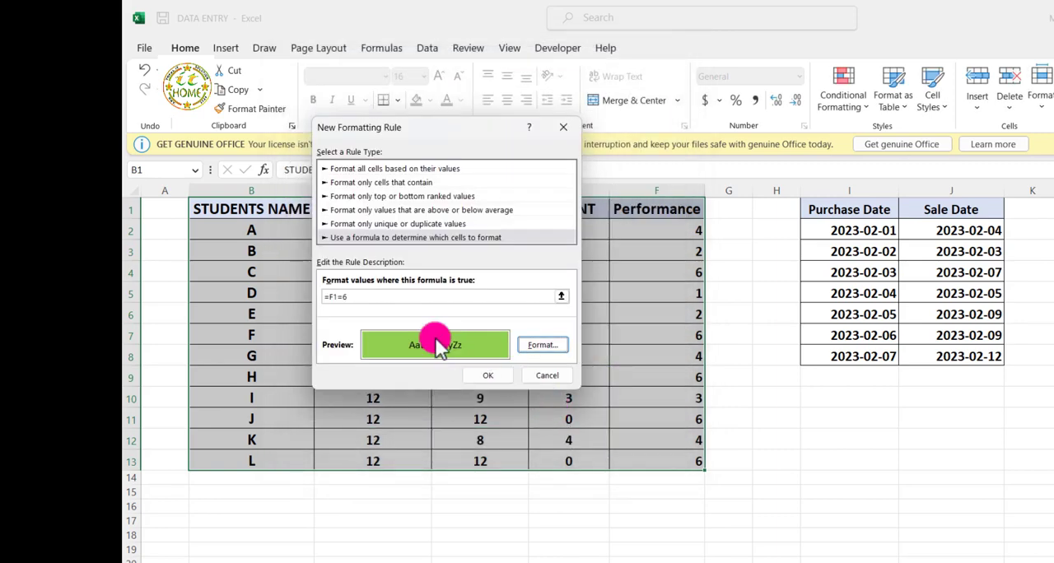
click(489, 381)
Examine which cells of the student table are highlighted, including the names C and F and the full row of student H
click(280, 338)
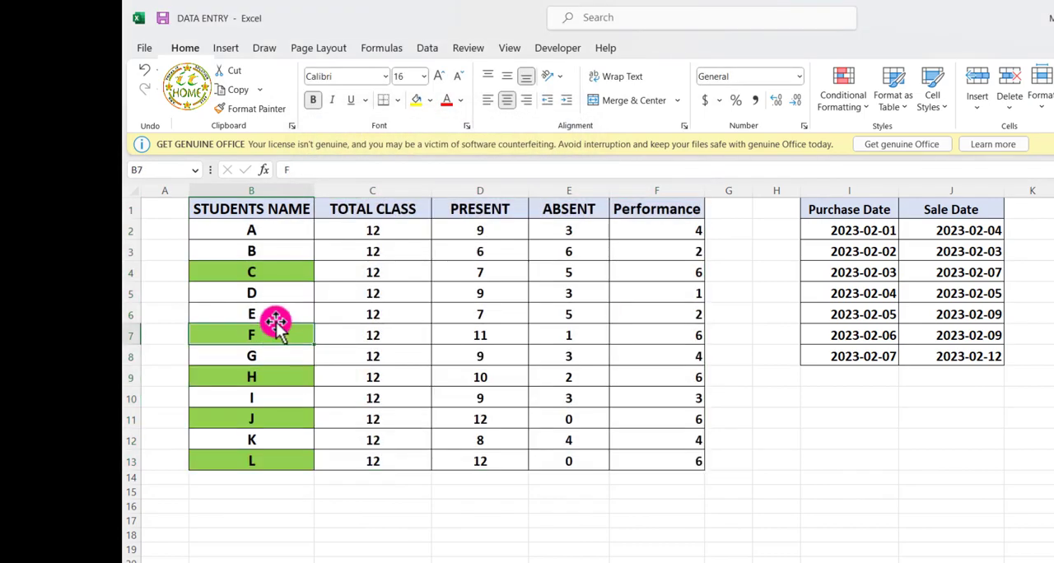
click(271, 273)
click(271, 339)
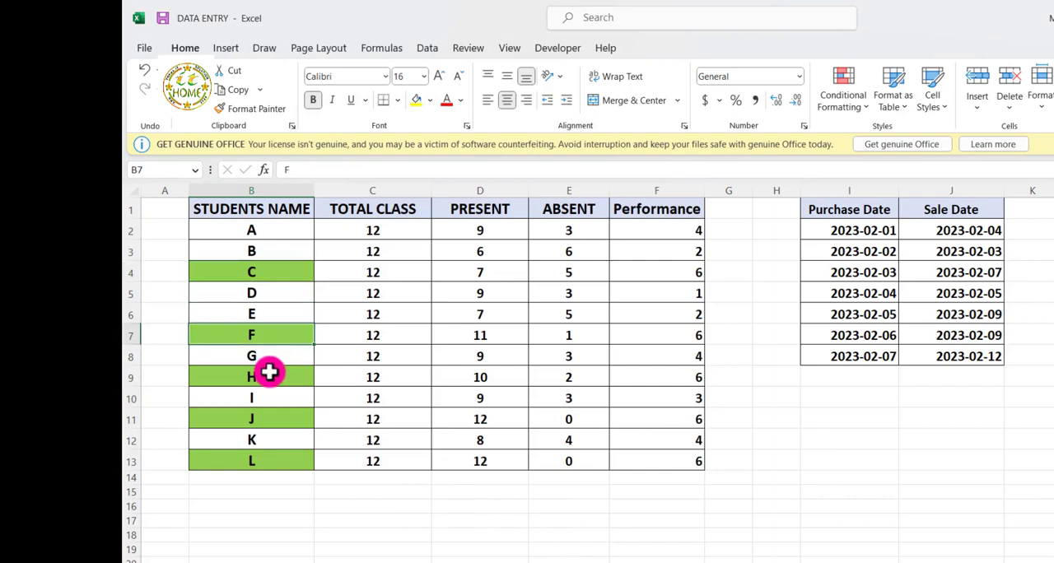
drag(270, 373, 568, 378)
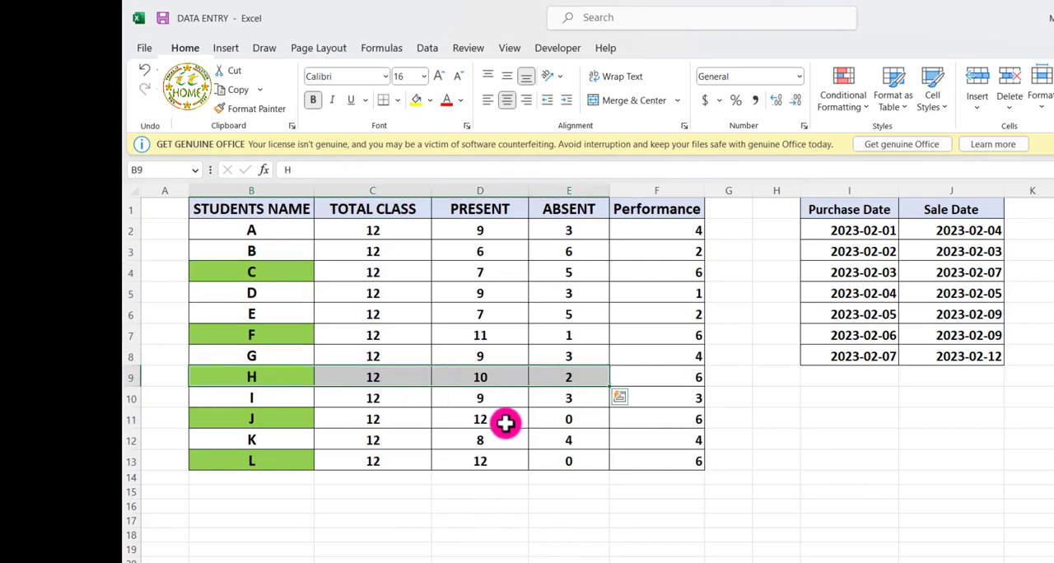
click(505, 423)
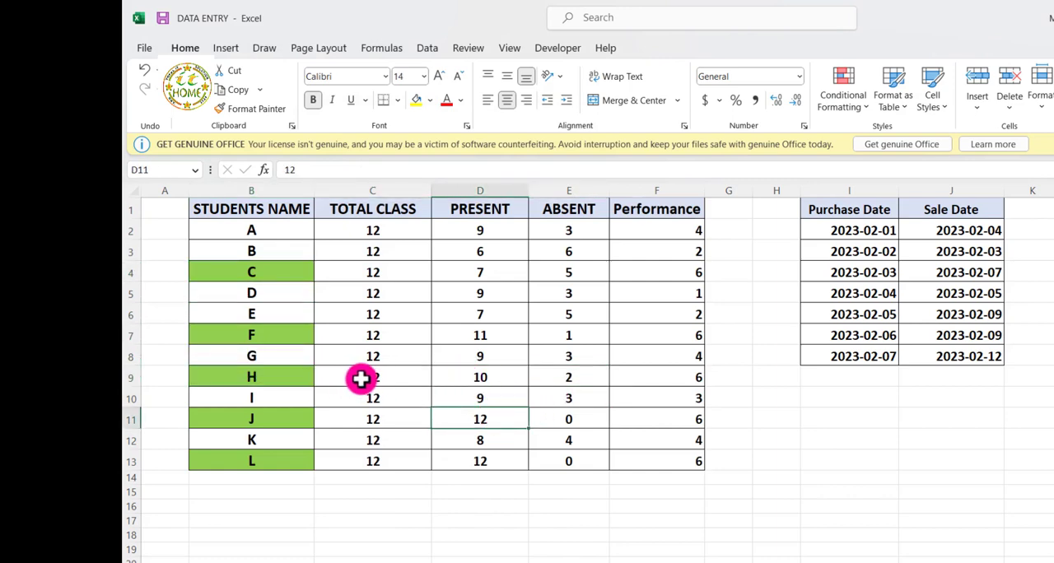
drag(252, 375, 674, 376)
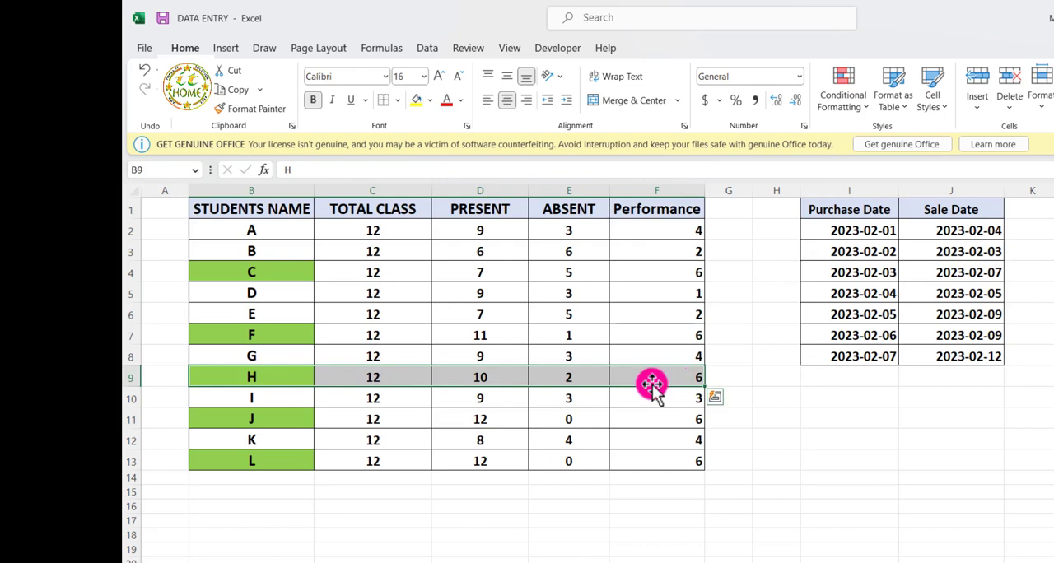
click(630, 415)
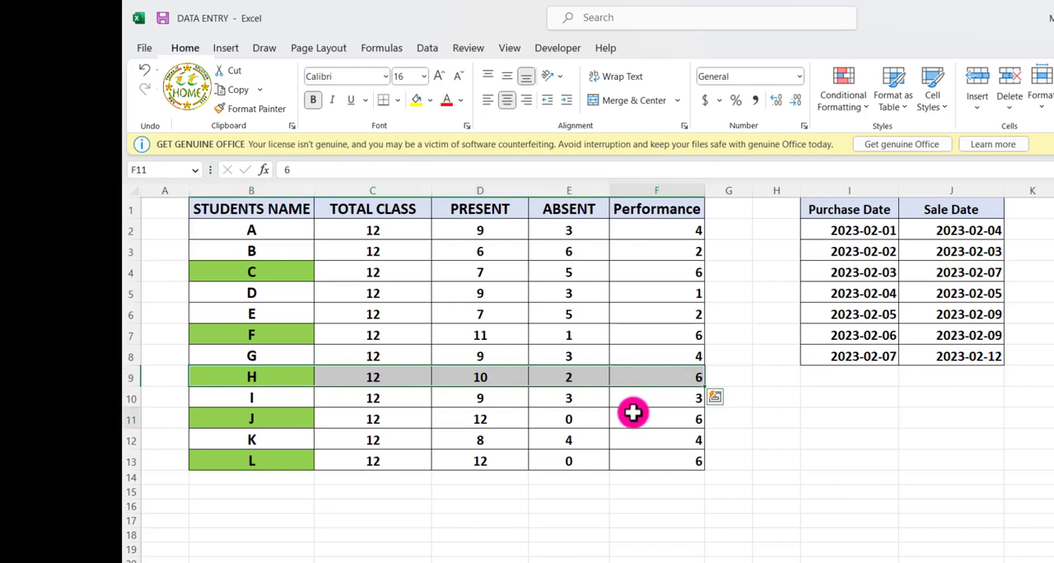
Try to re-enter the formula of the existing conditional formatting rule for the student table B1:F13
click(276, 215)
click(390, 337)
click(283, 217)
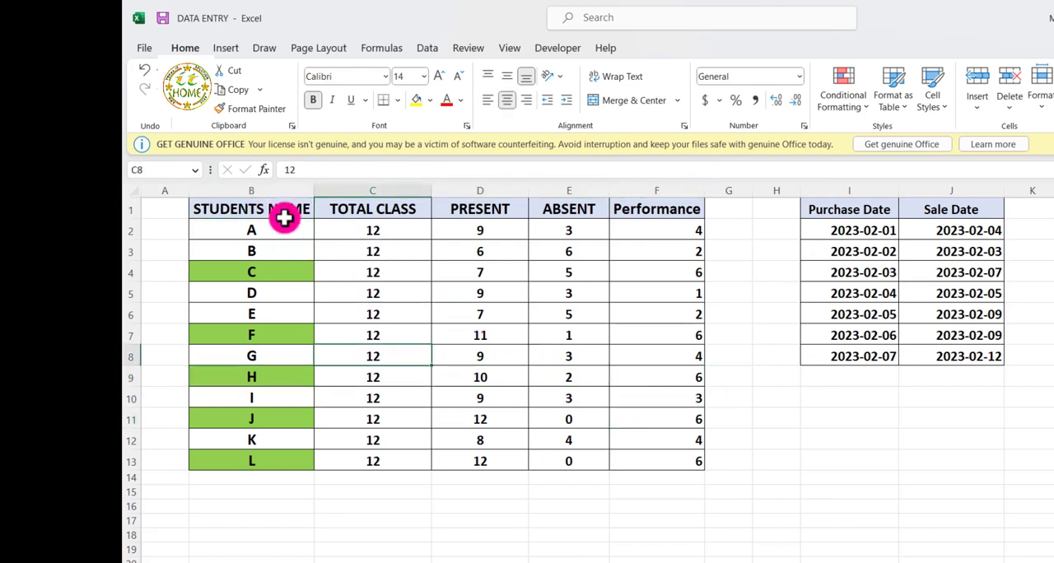
mouse_move(282, 217)
mouse_down()
mouse_move(337, 238)
mouse_move(594, 428)
mouse_move(651, 487)
mouse_move(663, 463)
mouse_up()
click(860, 102)
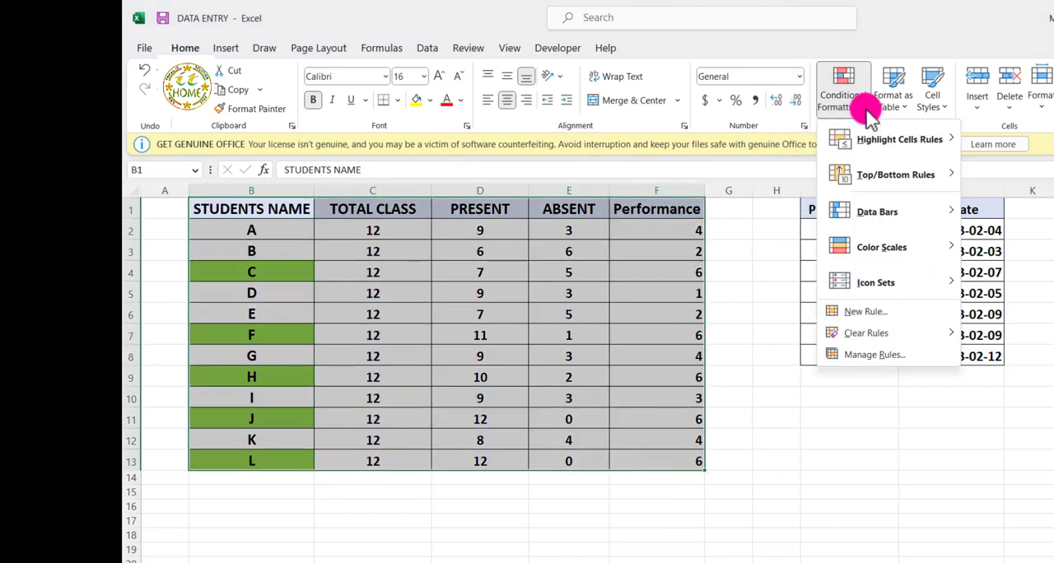
click(852, 356)
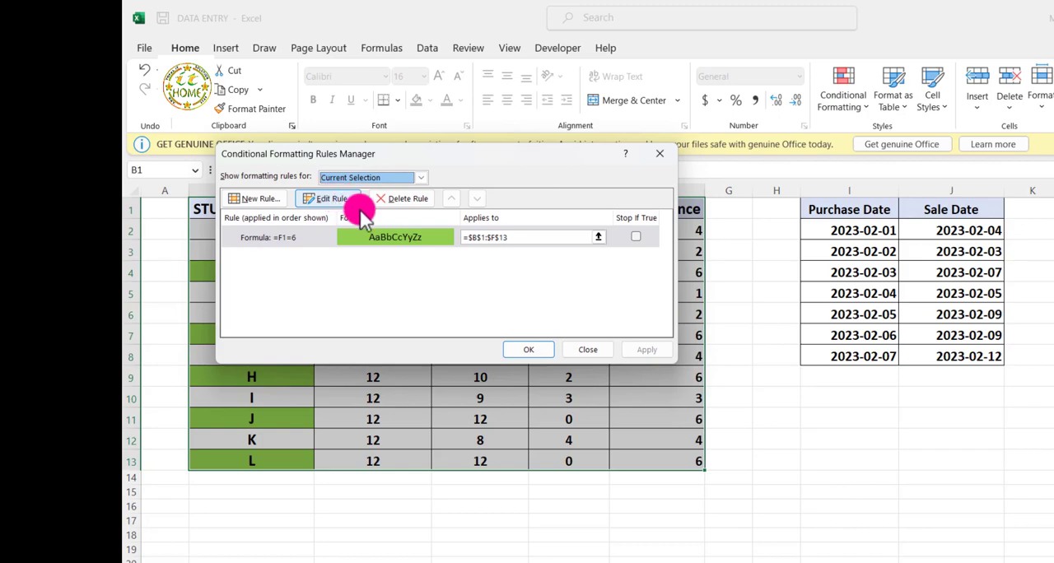
double_click(288, 241)
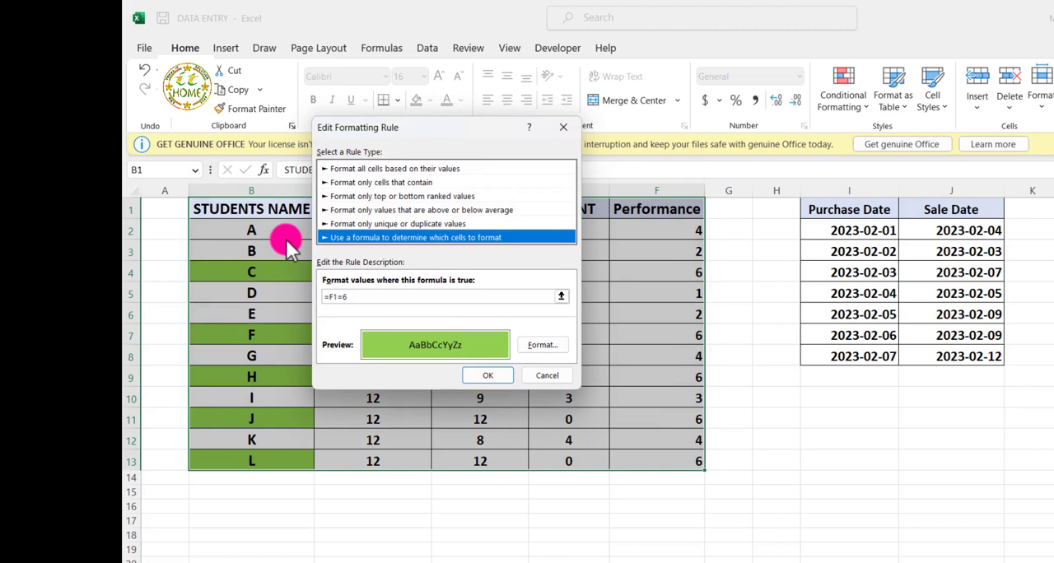
click(344, 296)
key(BackSpace)
key(BackSpace)
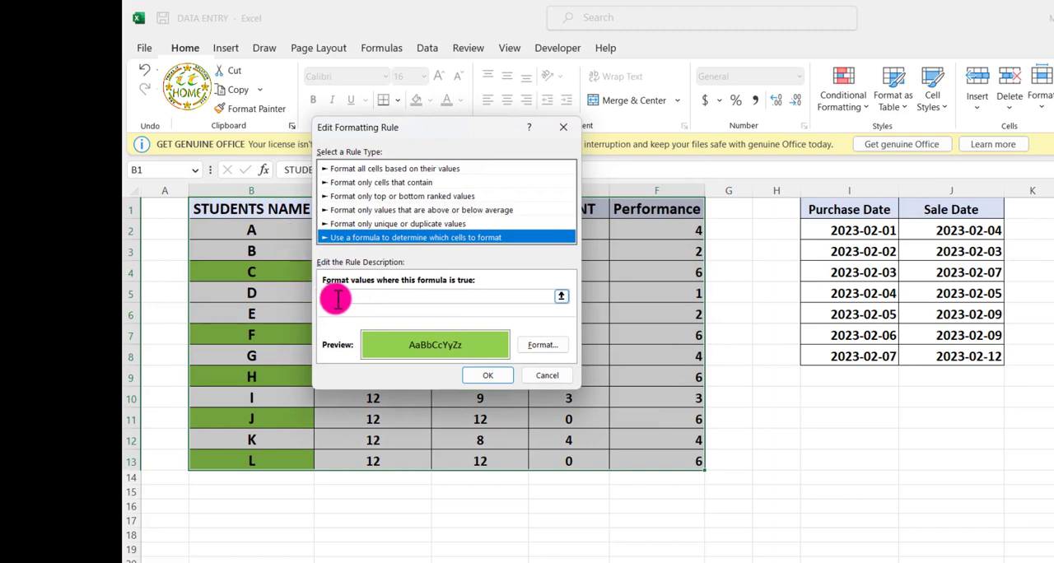
text(=6)
click(531, 375)
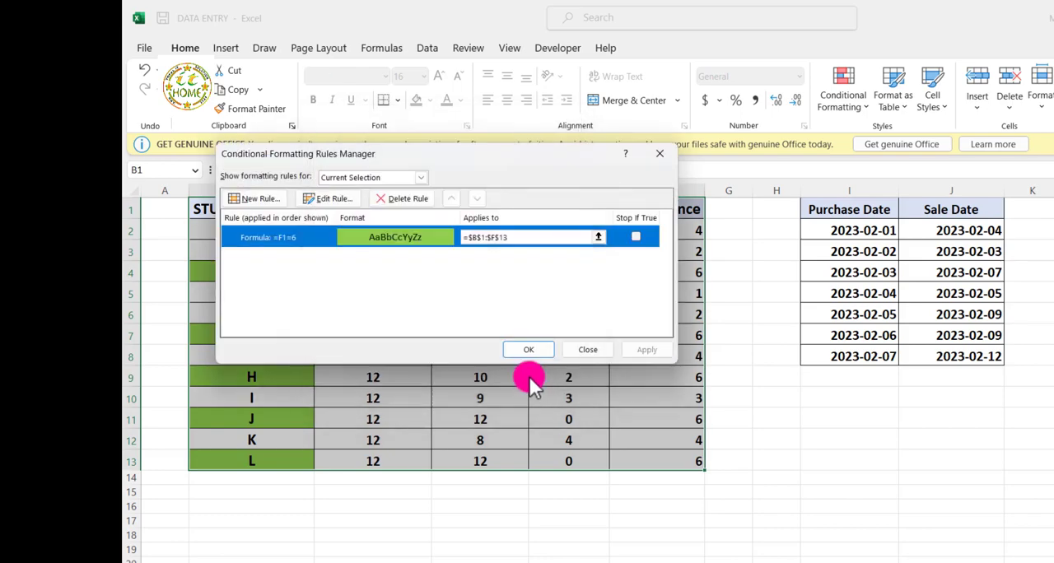
click(531, 346)
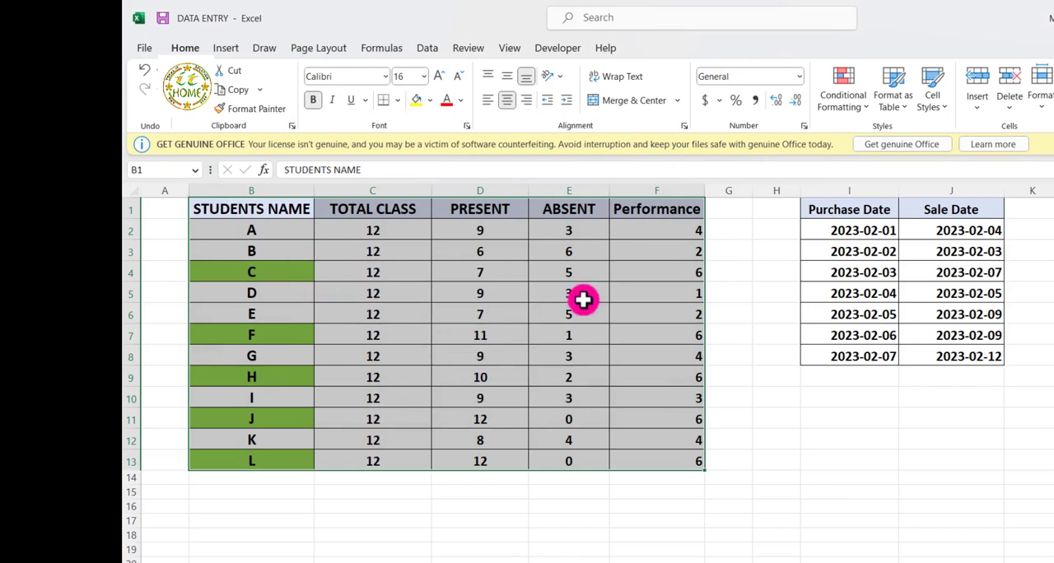
Clear the conditional formatting rules from the selected student table
click(851, 104)
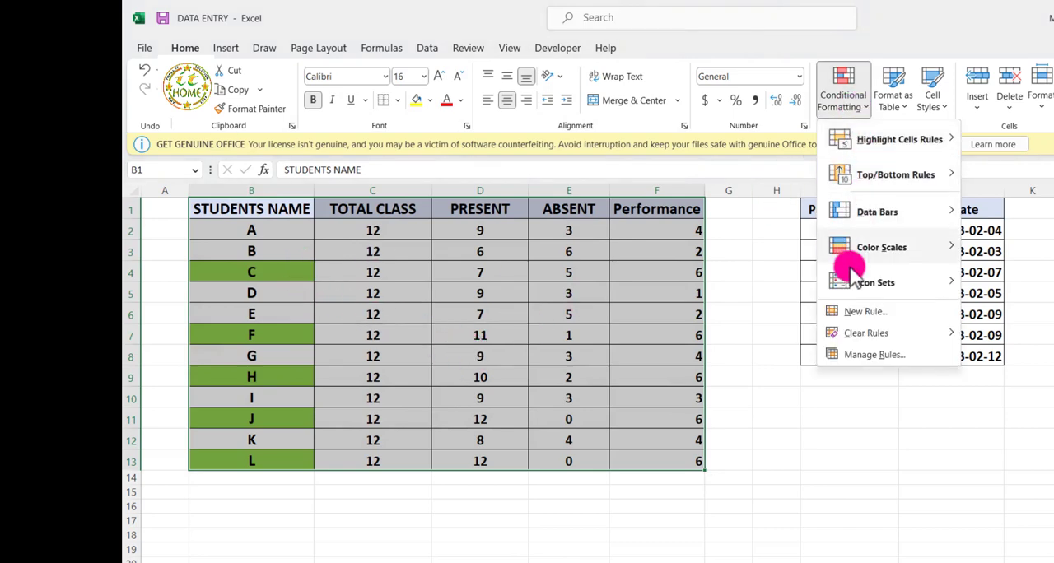
mouse_move(854, 336)
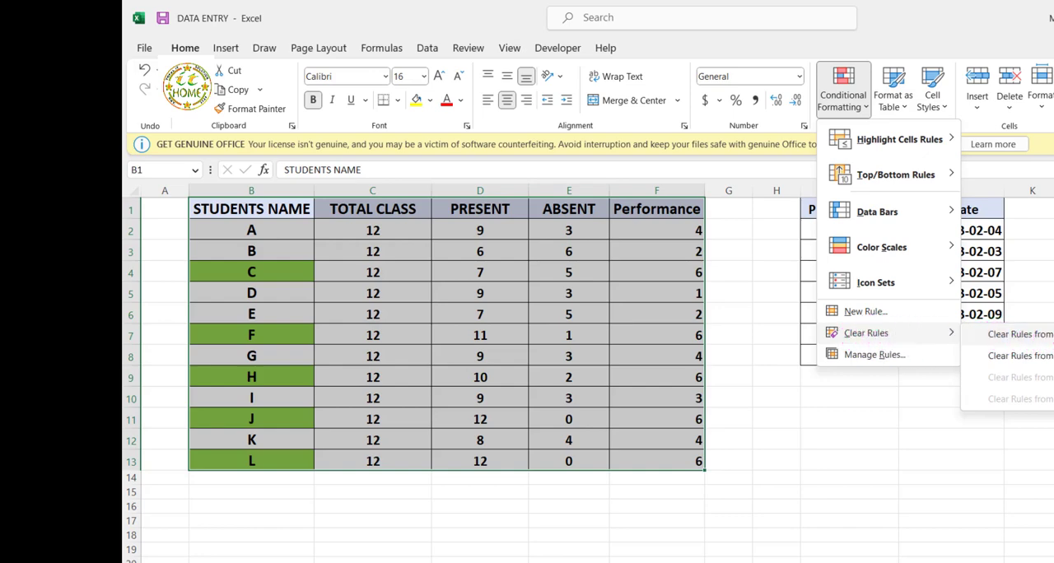
click(1019, 334)
click(495, 338)
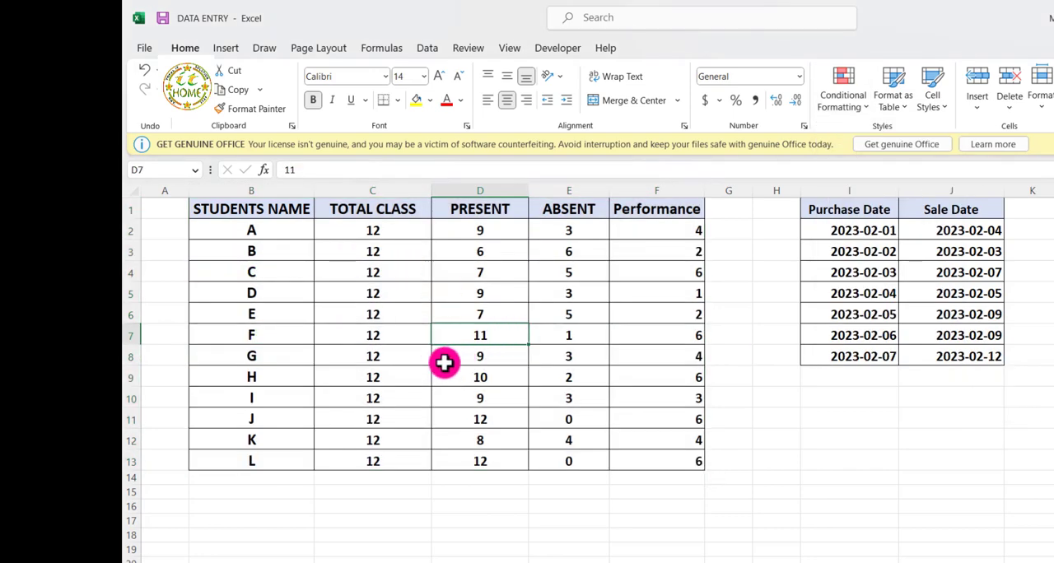
Review the full row of student E, from the name through to the Performance column
click(372, 316)
drag(216, 325, 601, 323)
click(576, 317)
drag(244, 318, 660, 328)
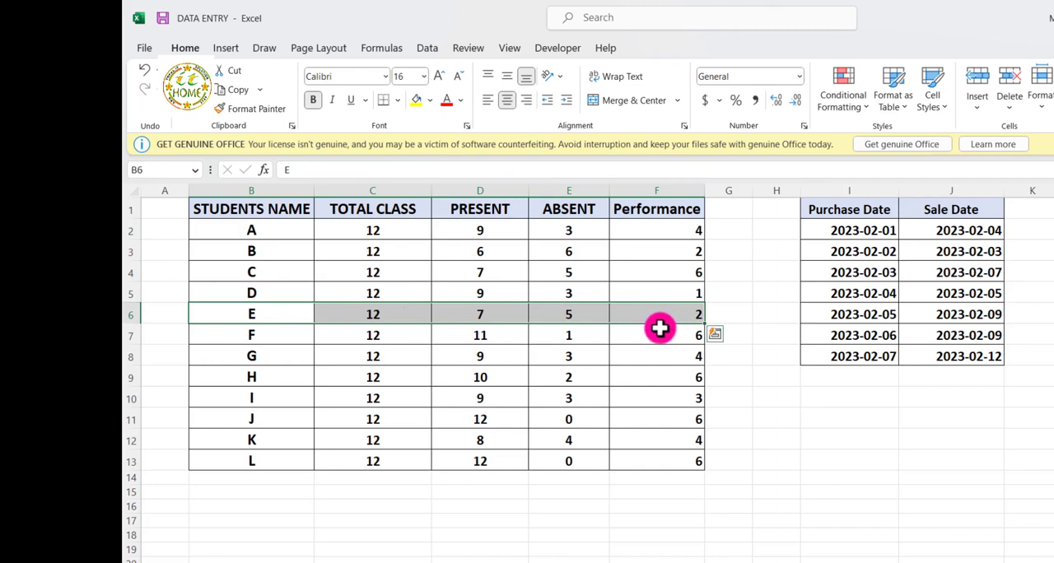
click(606, 369)
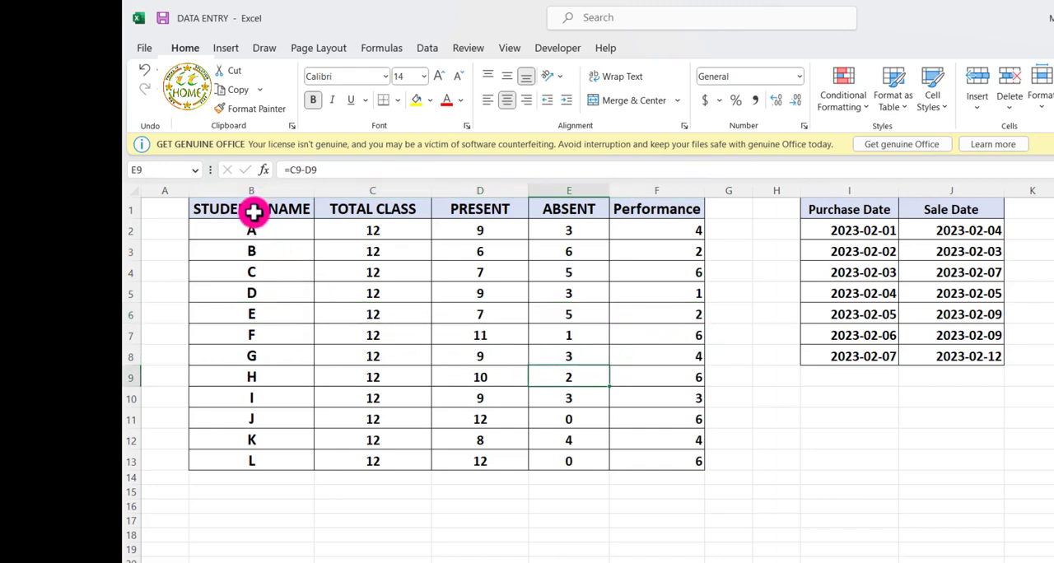
Start a formula-based conditional formatting rule for the student table B1:F13 with the formula =$F1=6
drag(252, 209, 665, 458)
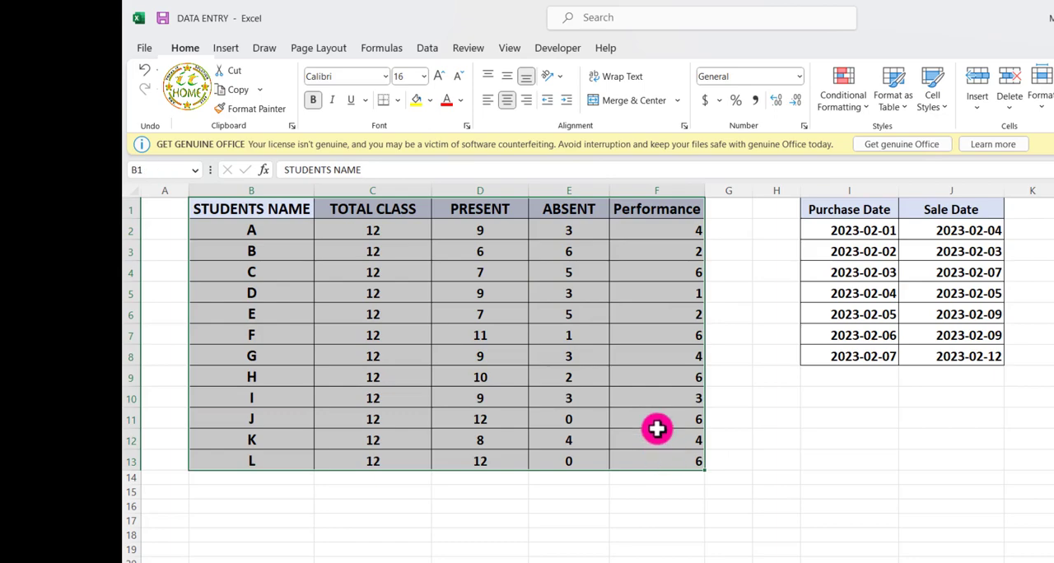
click(843, 92)
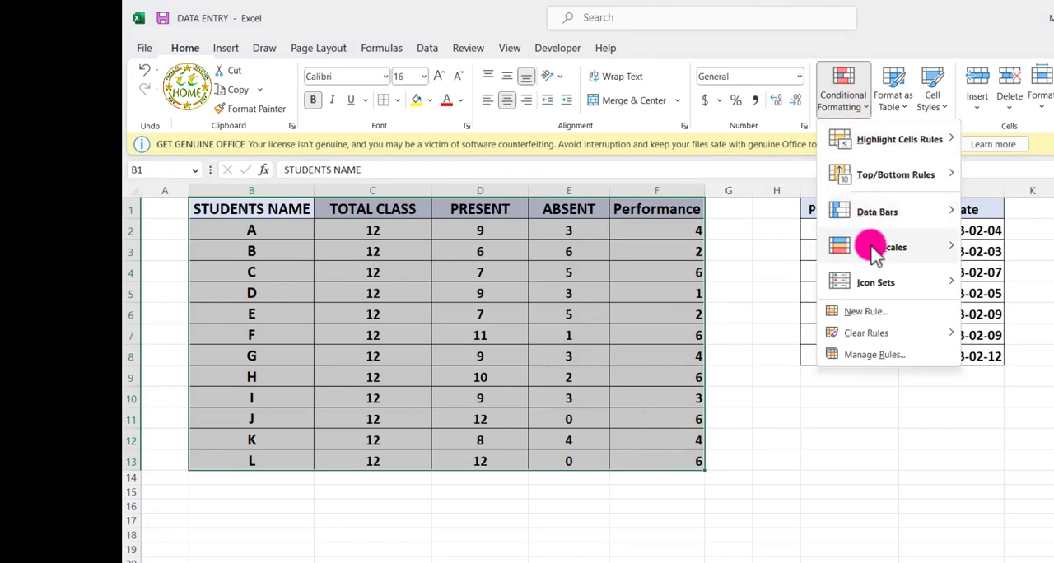
click(865, 312)
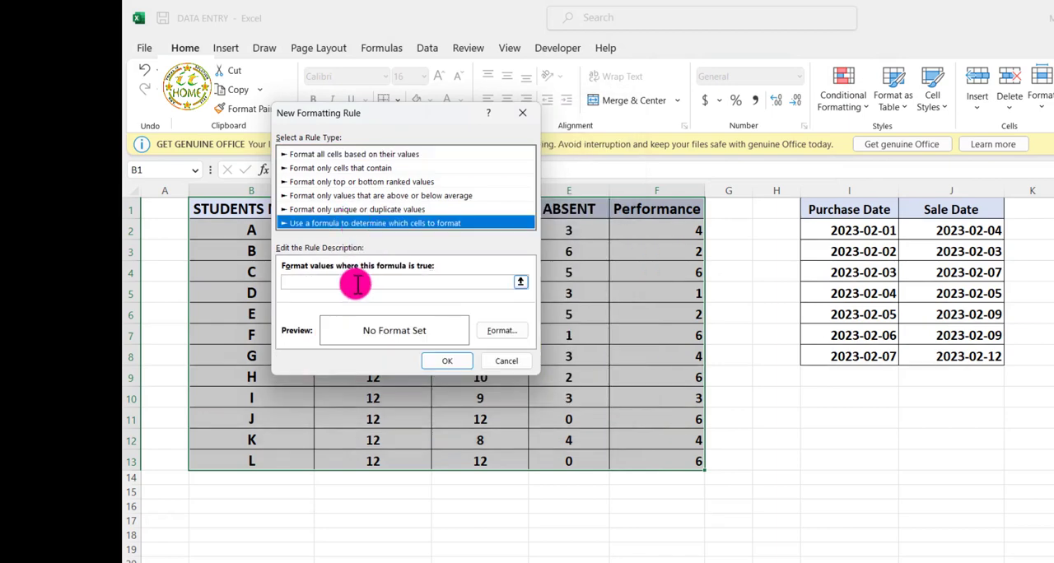
click(354, 282)
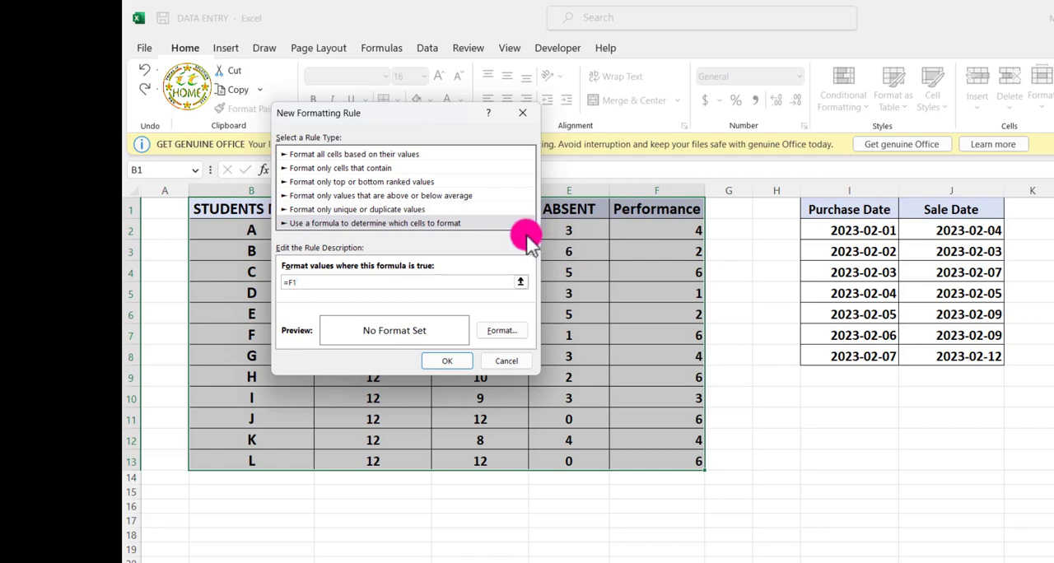
text(F1)
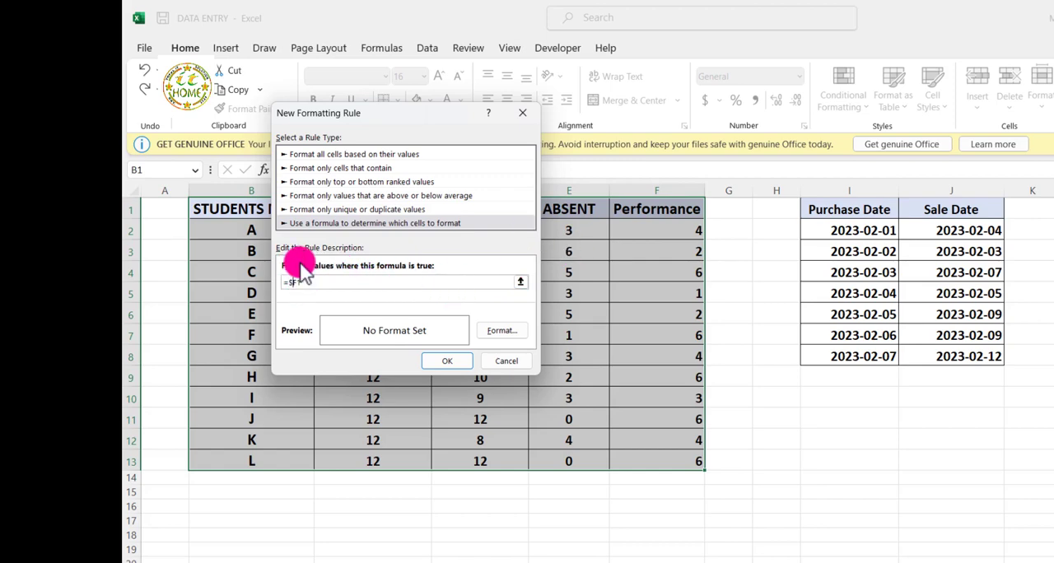
click(307, 281)
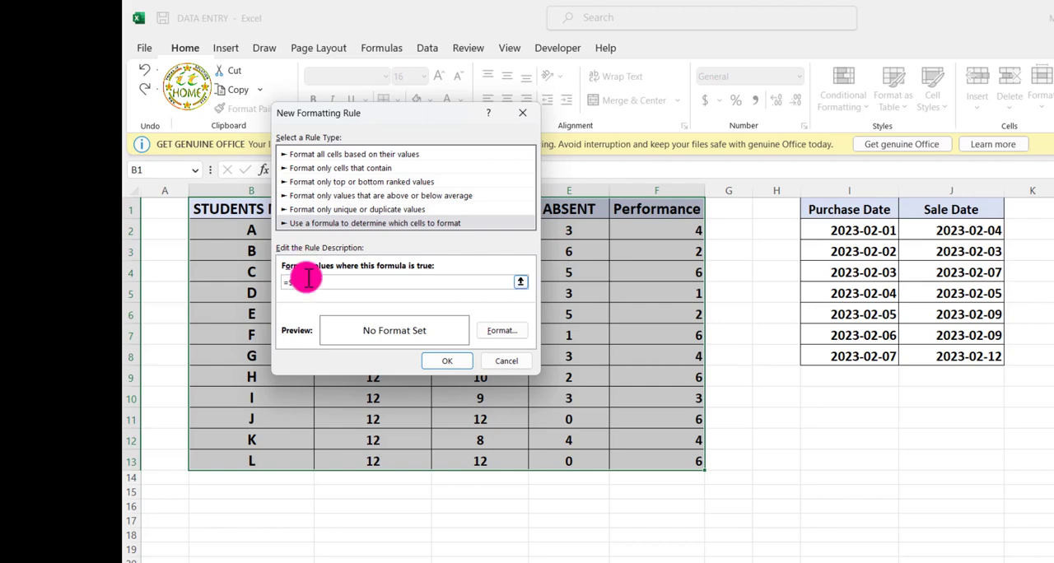
Give the =$F1=6 rule a light green fill and apply it to the student table
click(494, 330)
click(326, 205)
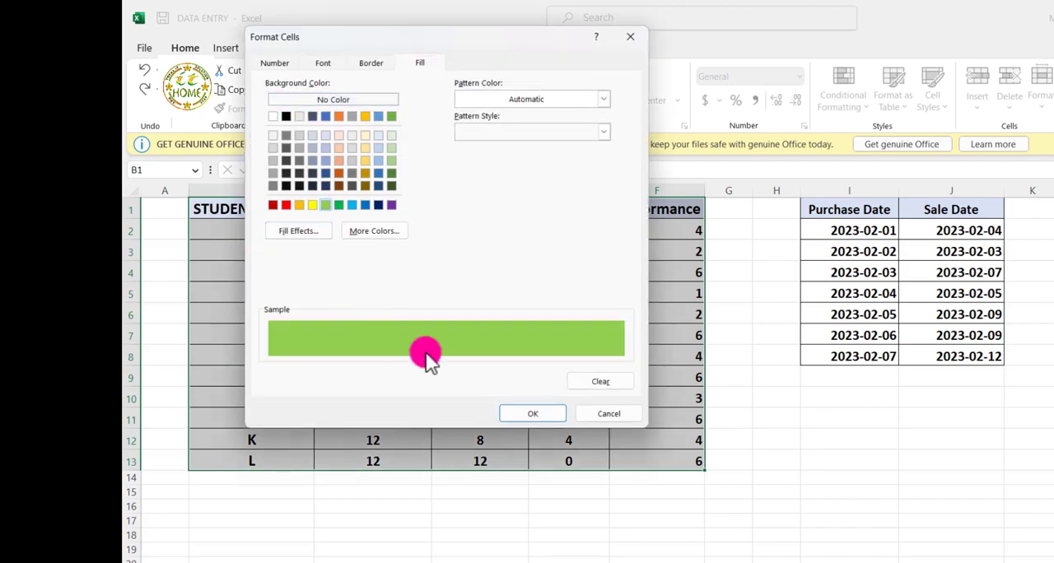
click(518, 413)
click(447, 361)
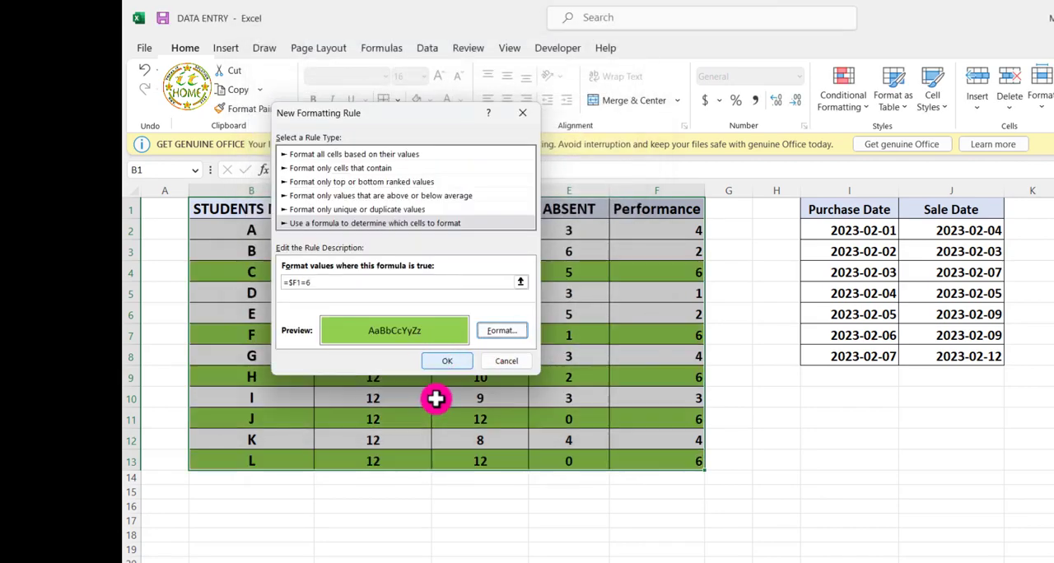
Check the highlighted rows against their Performance scores, including those of students C and F
click(452, 423)
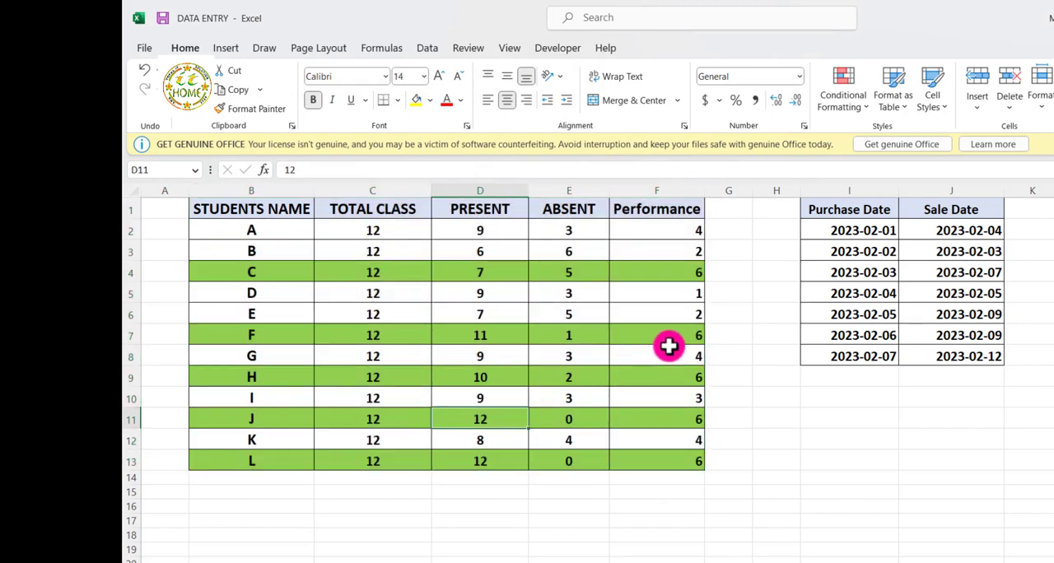
click(682, 272)
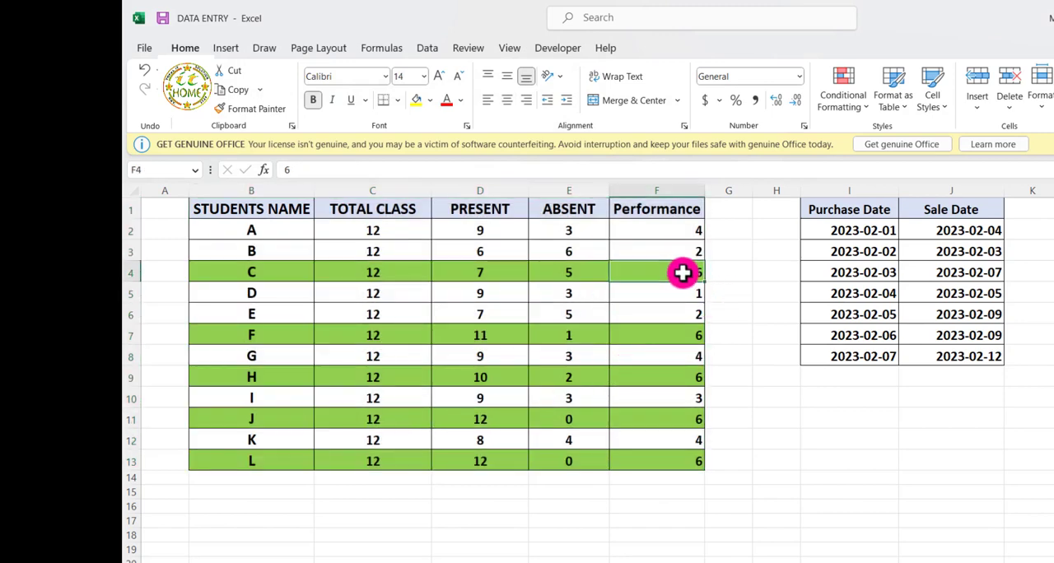
click(690, 338)
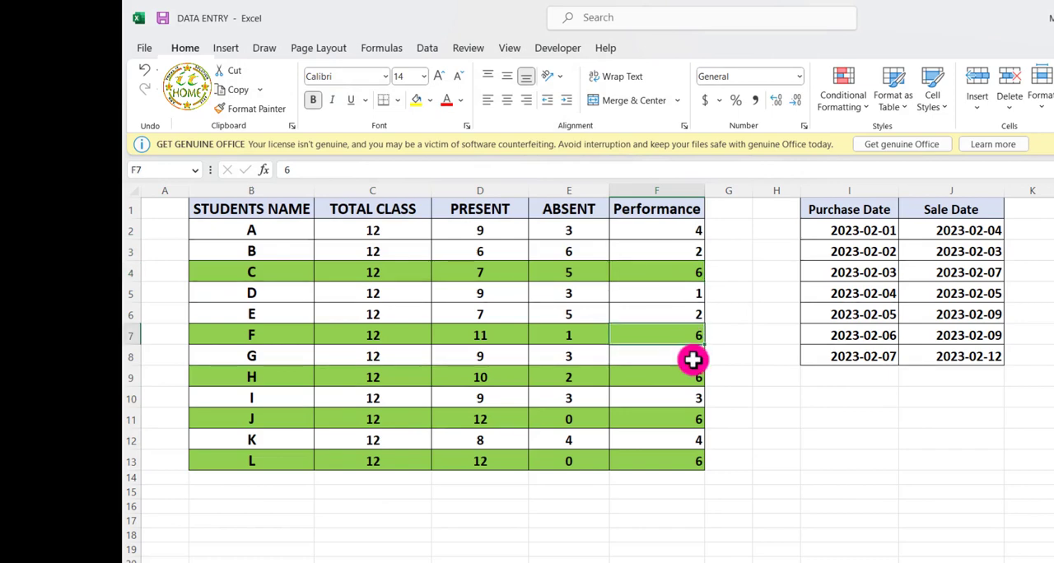
Set student C's Performance score to 5 and student B's Performance score to 6 to test the highlighting rule
click(698, 276)
text(5)
key(Return)
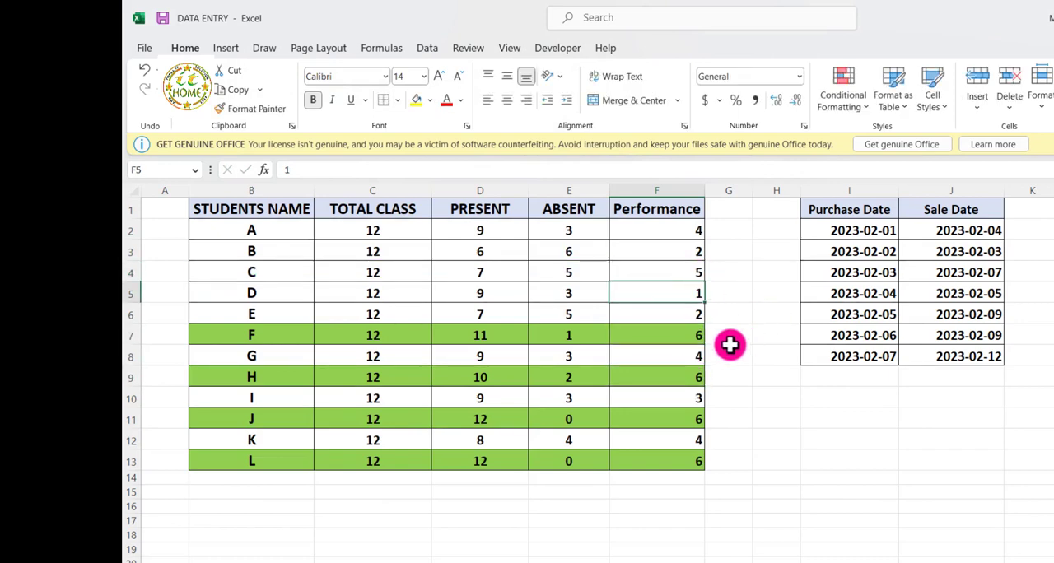
click(731, 352)
click(651, 274)
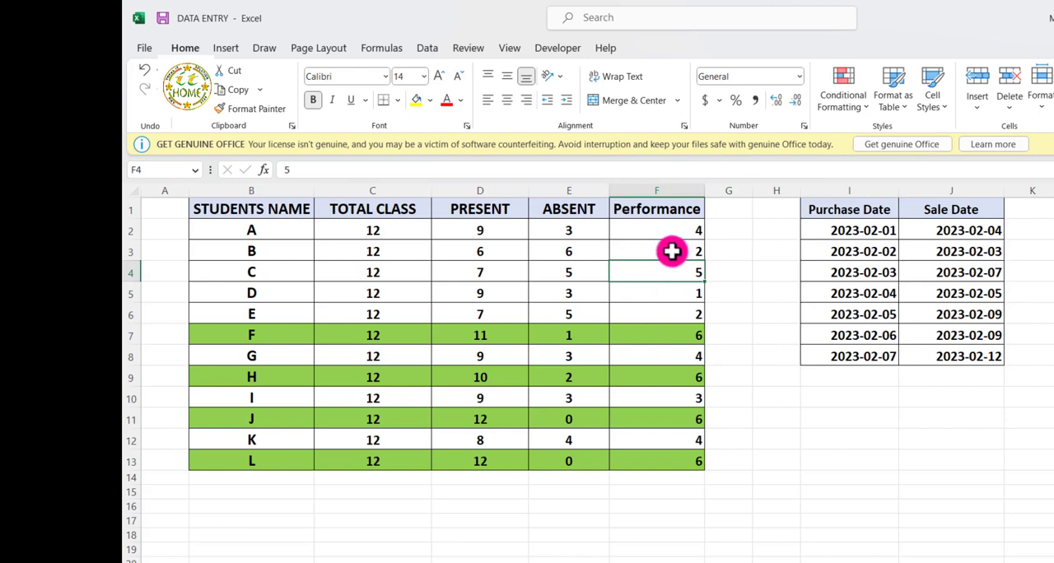
click(671, 252)
text(6)
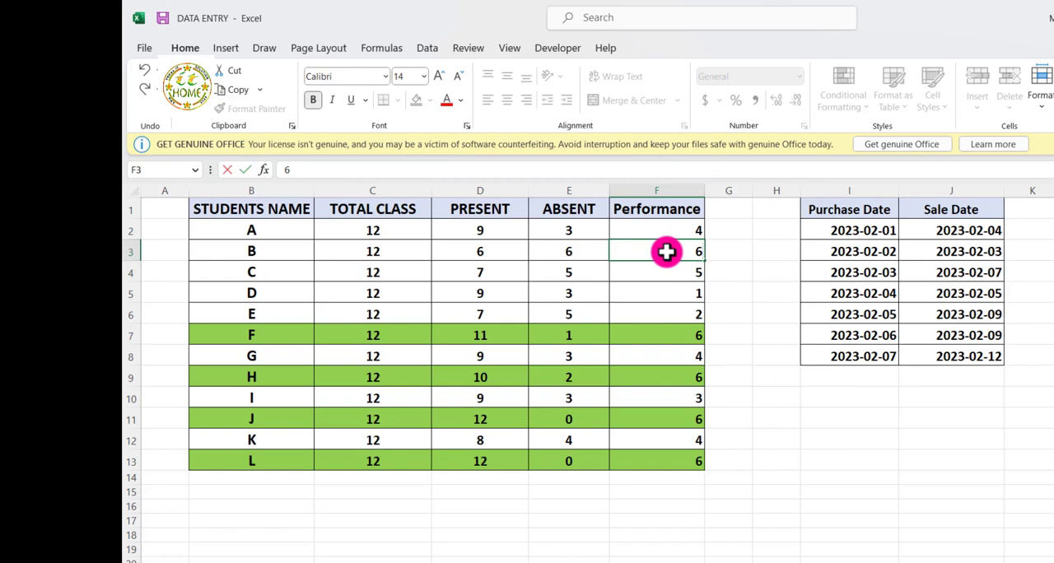
key(Return)
click(735, 355)
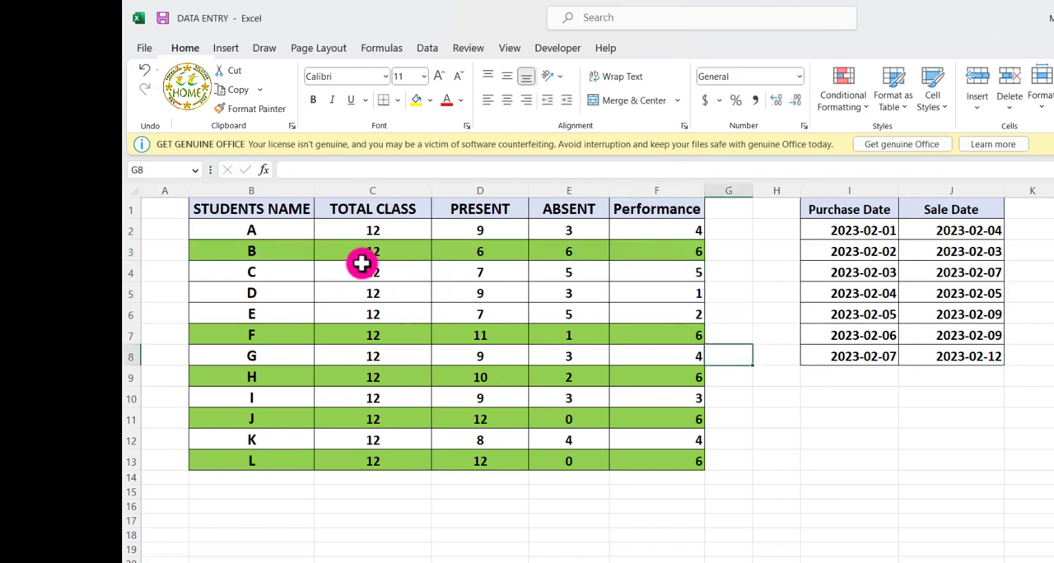
click(355, 309)
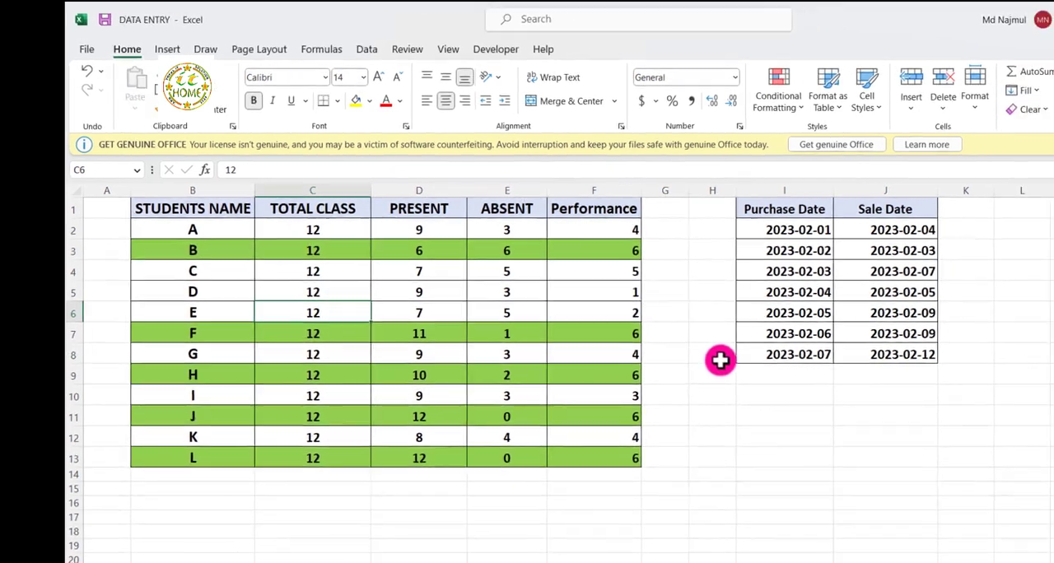
Compare the Purchase Date and Sale Date values row by row, particularly in rows 2 and 4
click(832, 377)
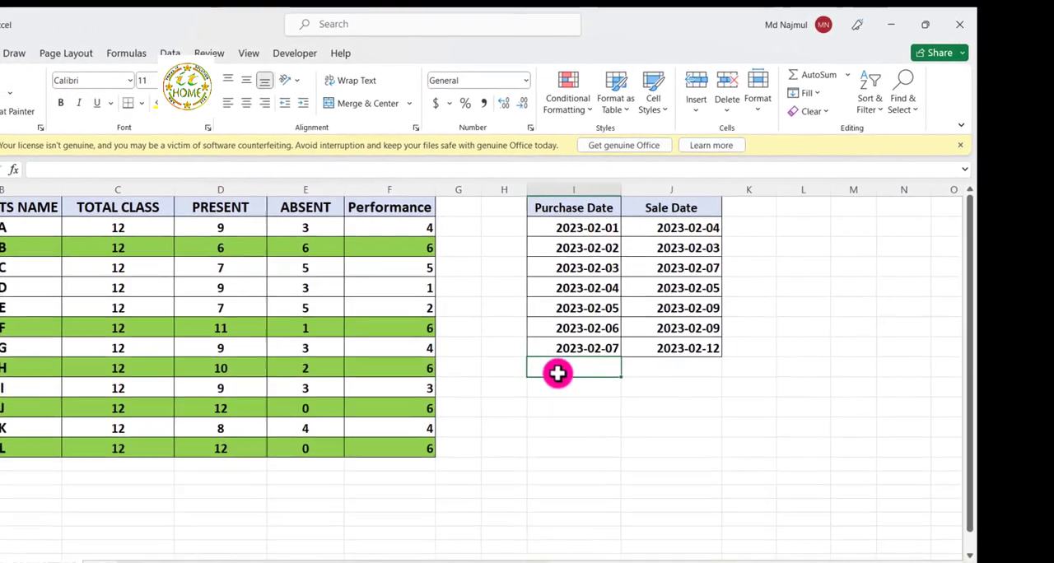
drag(607, 562, 713, 562)
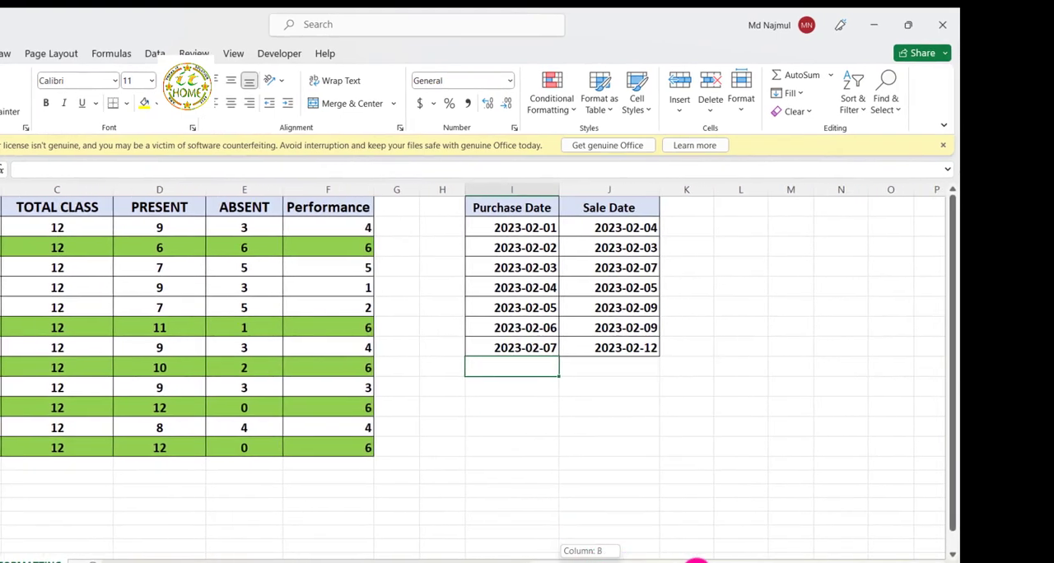
click(570, 315)
click(558, 399)
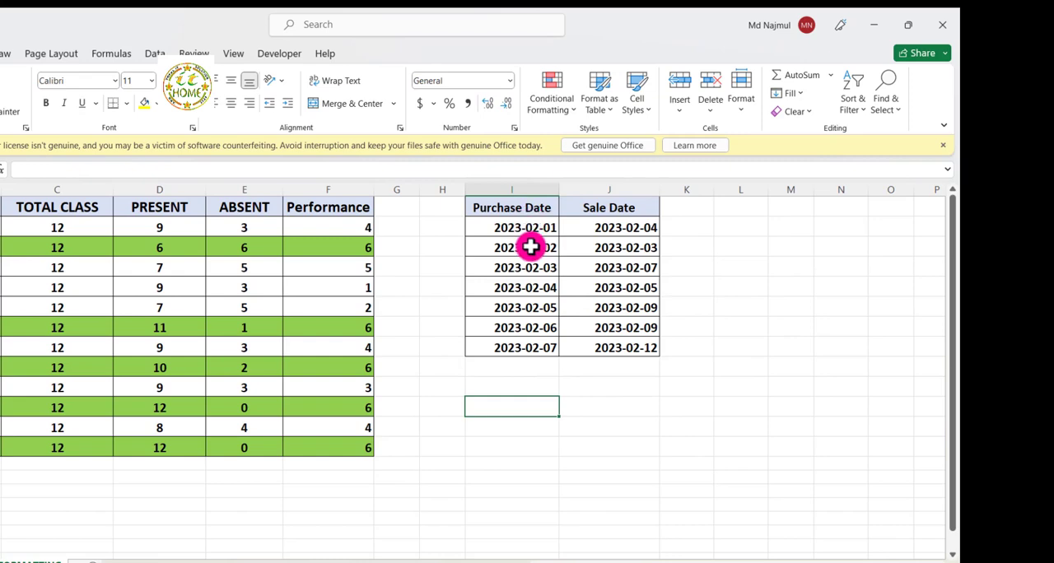
click(624, 240)
click(537, 233)
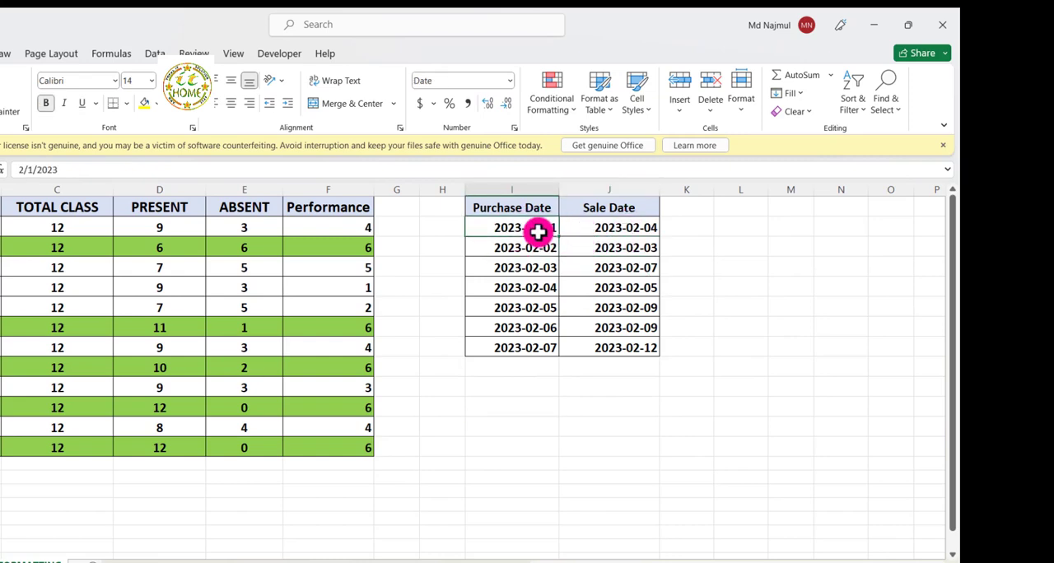
click(595, 229)
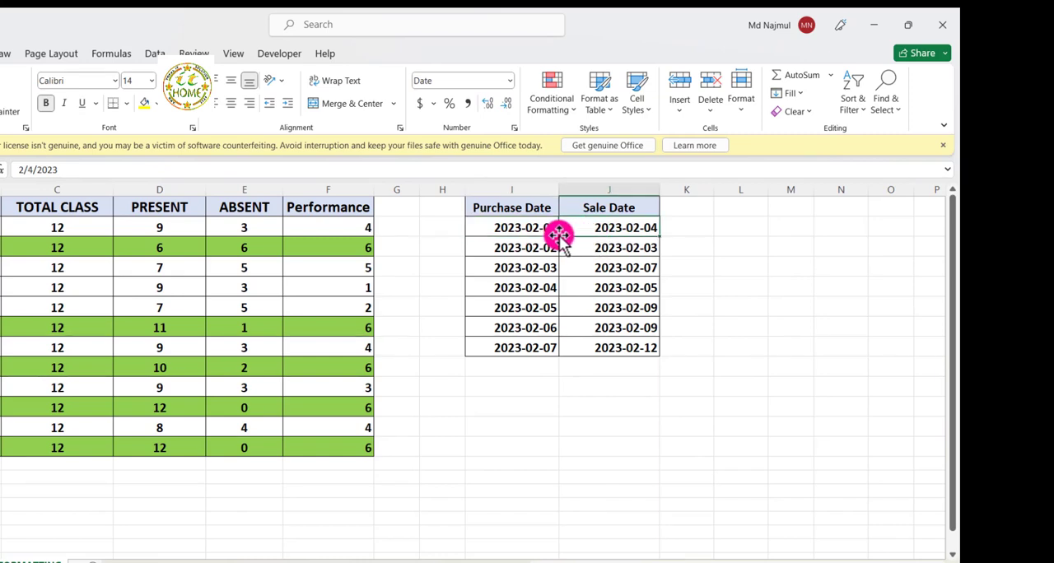
click(532, 272)
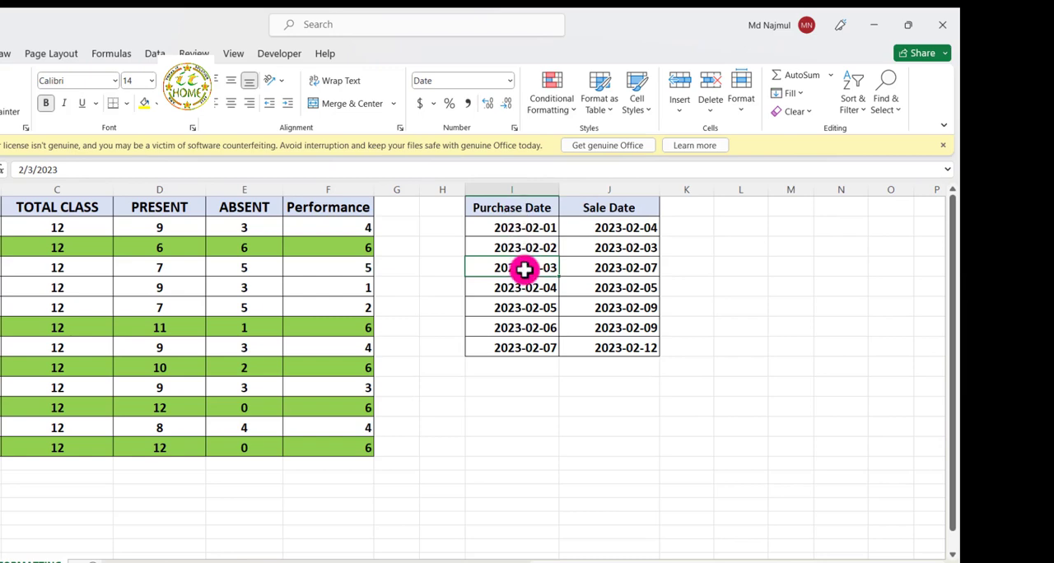
click(632, 262)
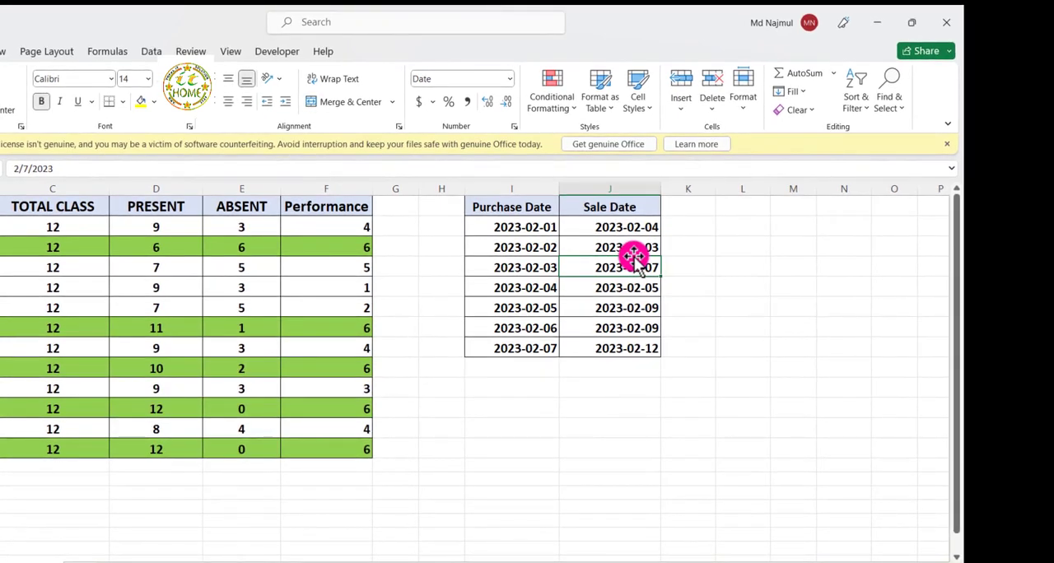
click(514, 269)
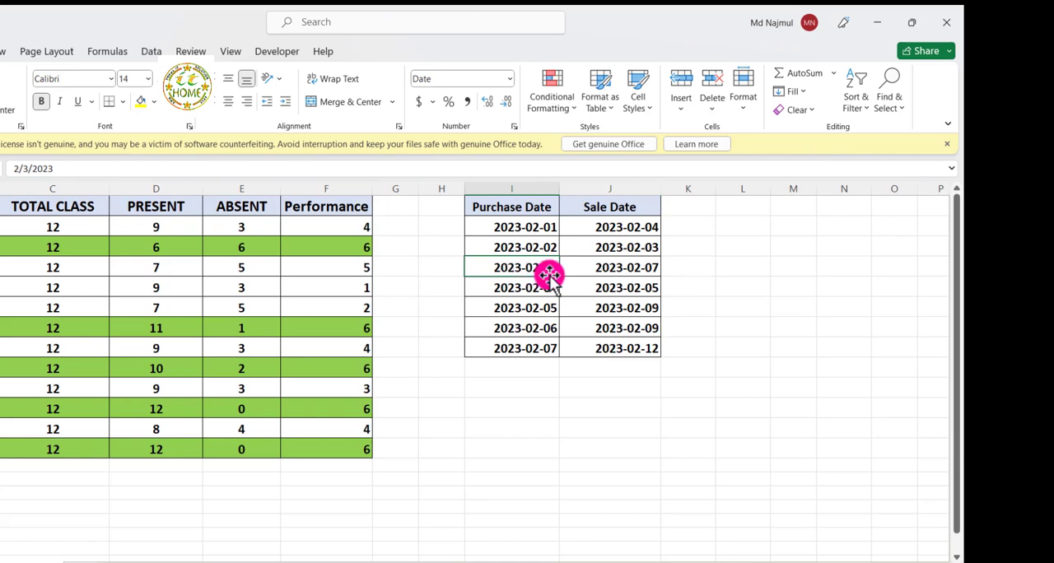
click(624, 271)
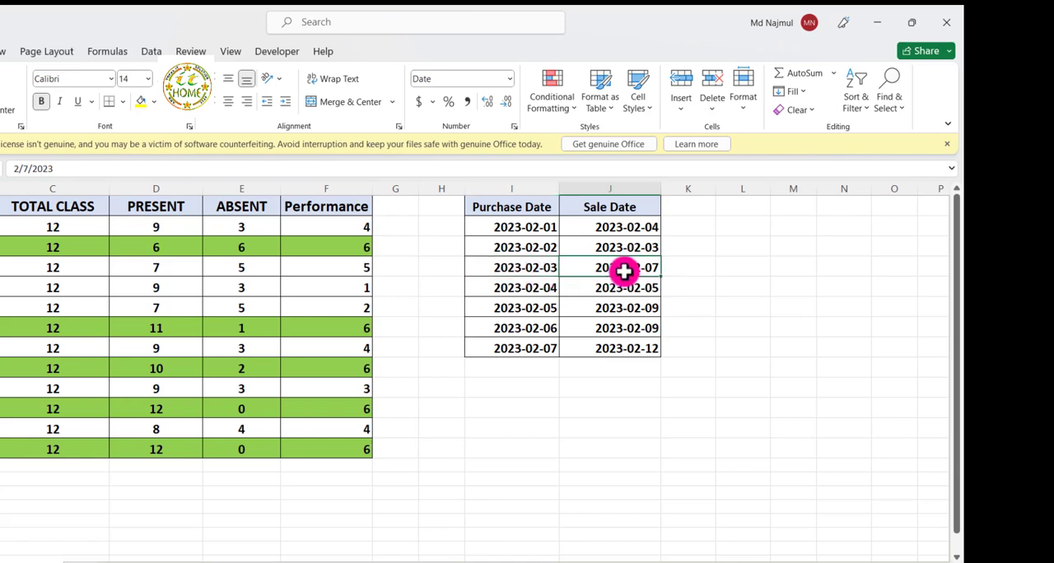
click(536, 284)
Start a formula-based conditional formatting rule for the date table I1:J8 with the formula =J1>I1+3
drag(485, 207, 618, 327)
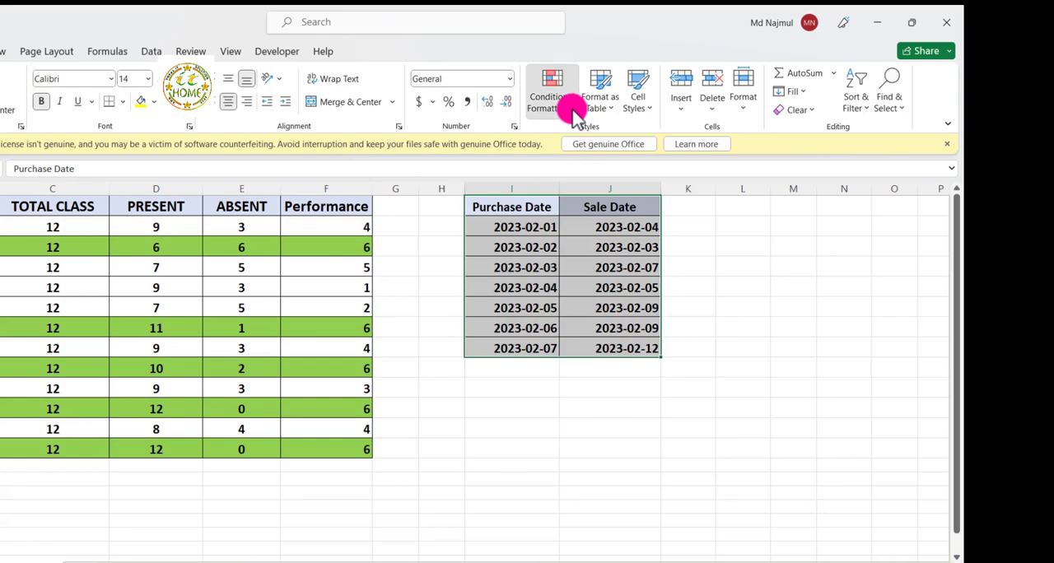
click(567, 105)
click(568, 307)
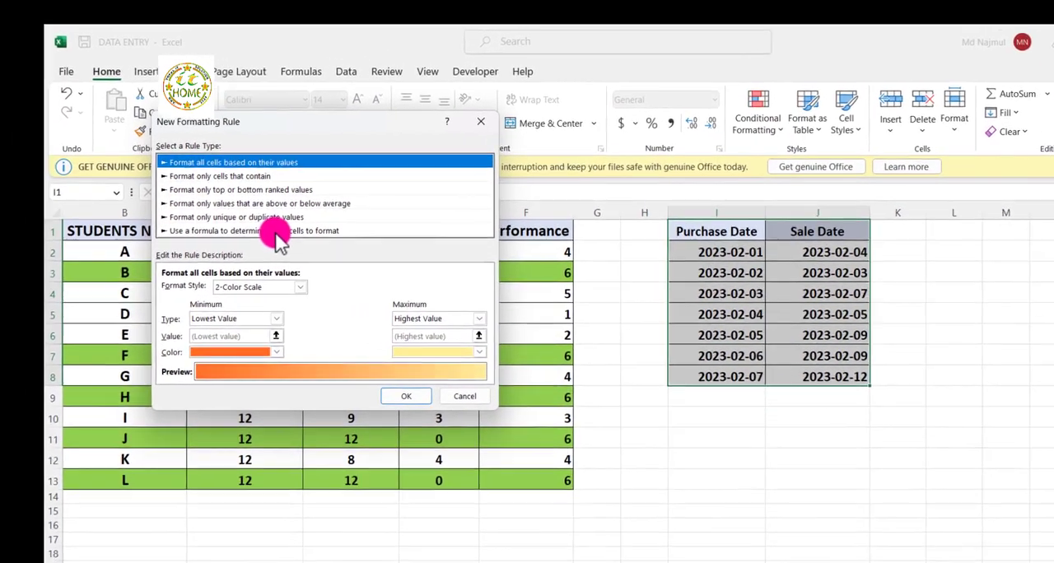
click(132, 213)
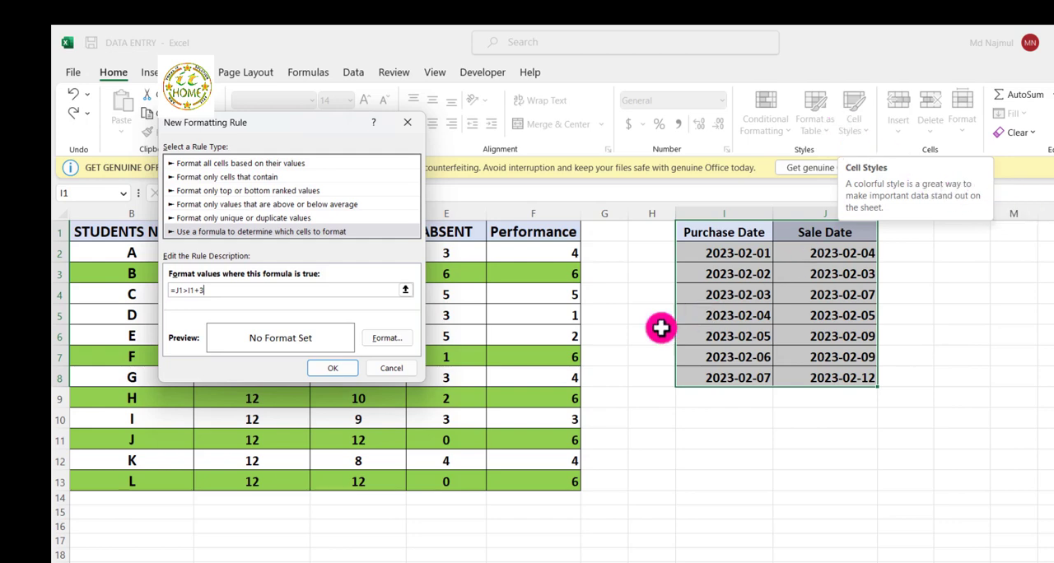
Give the =J1>I1+3 rule a dark gold fill and apply it to the date table
click(385, 341)
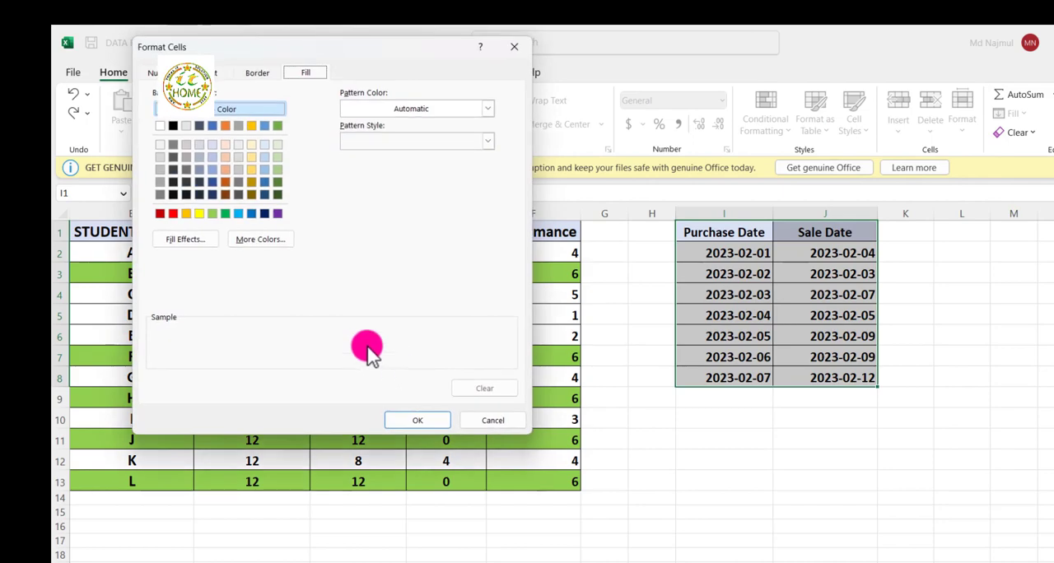
click(251, 182)
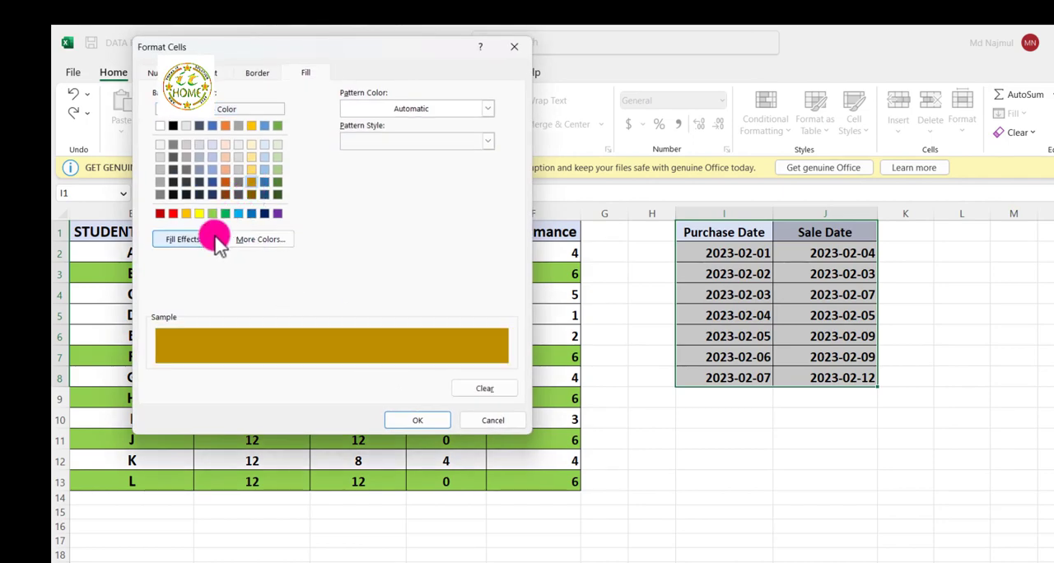
click(411, 422)
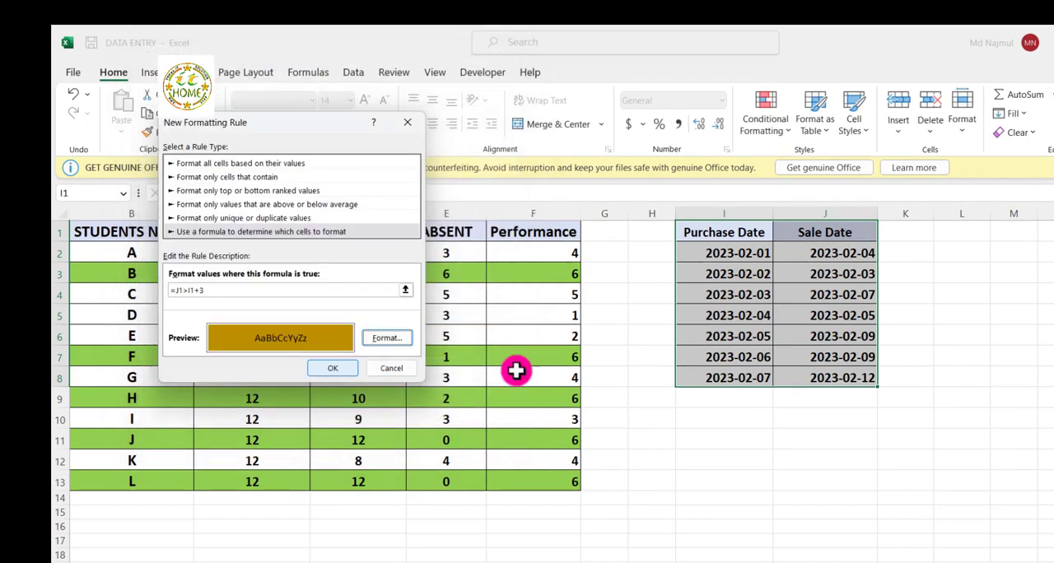
key(Return)
click(717, 437)
Check the highlighted purchase dates against their sale dates, comparing them with the unhighlighted row 2
click(740, 334)
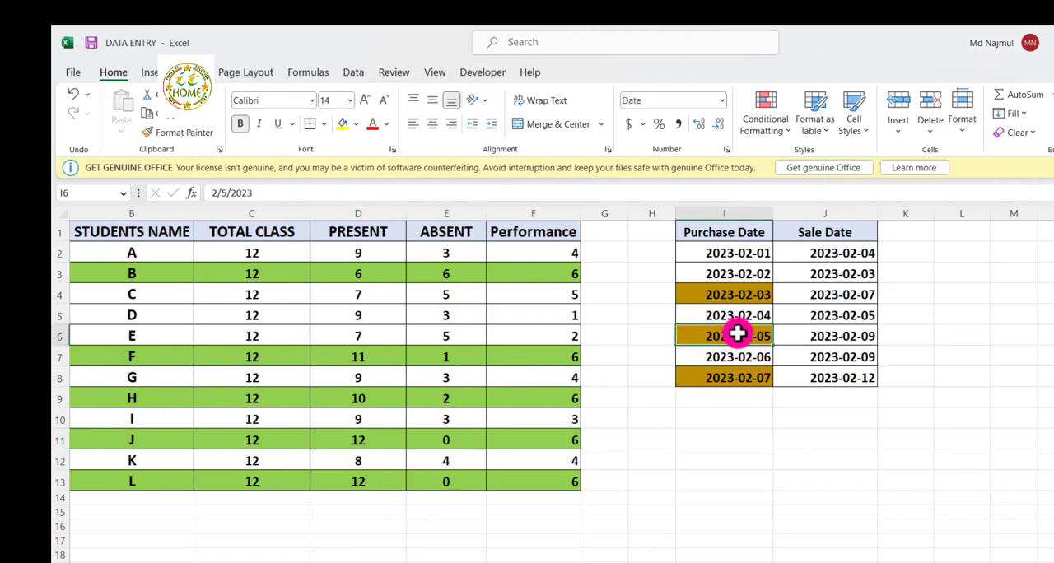
click(735, 382)
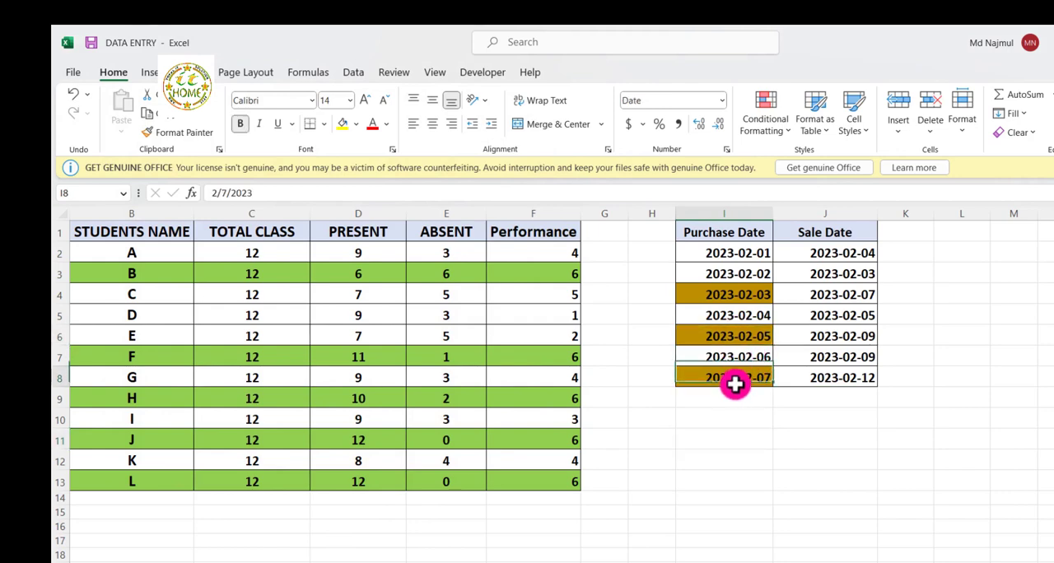
click(709, 421)
click(714, 381)
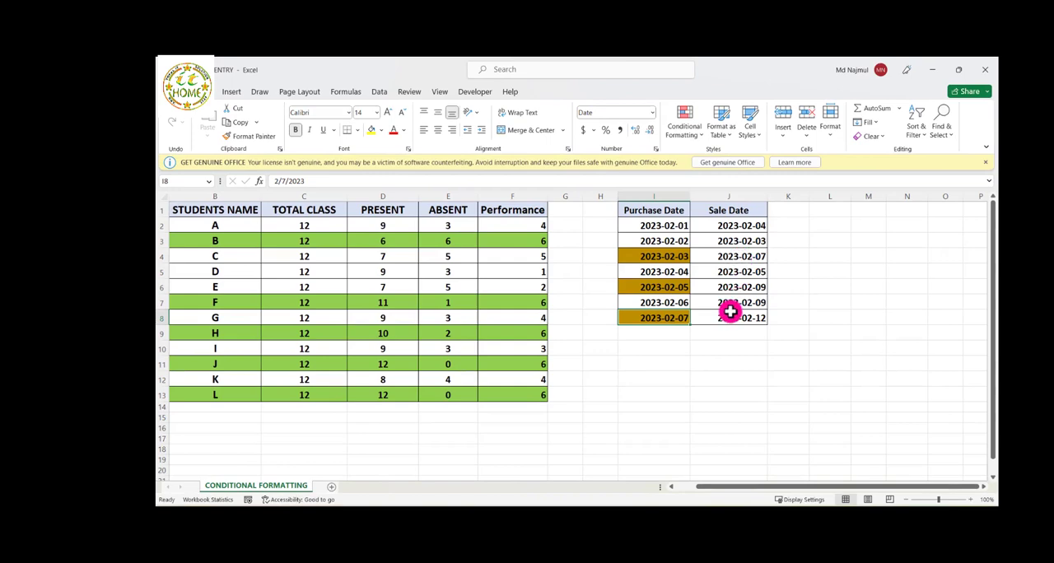
click(666, 287)
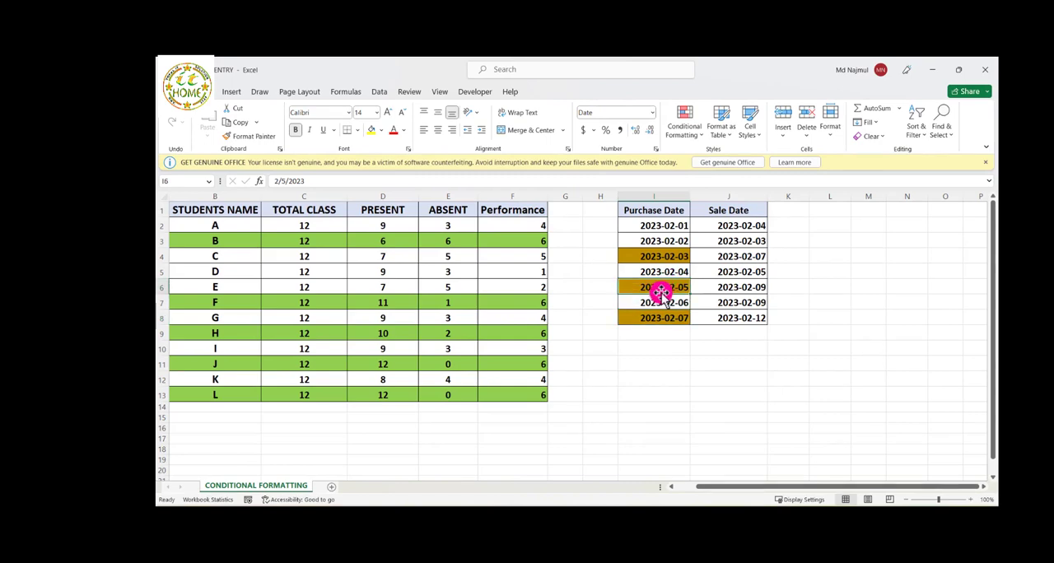
click(685, 226)
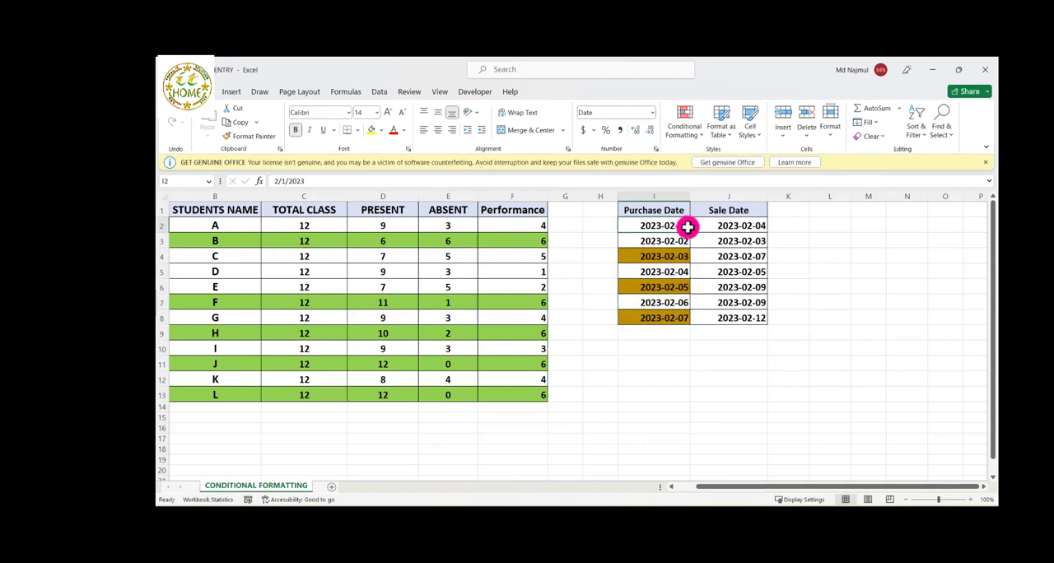
click(738, 224)
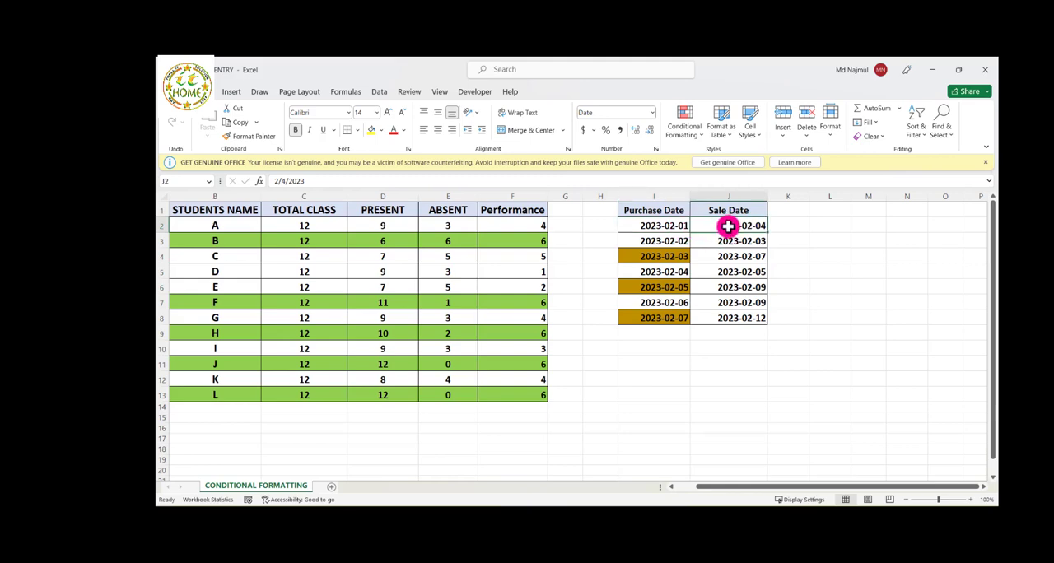
click(662, 258)
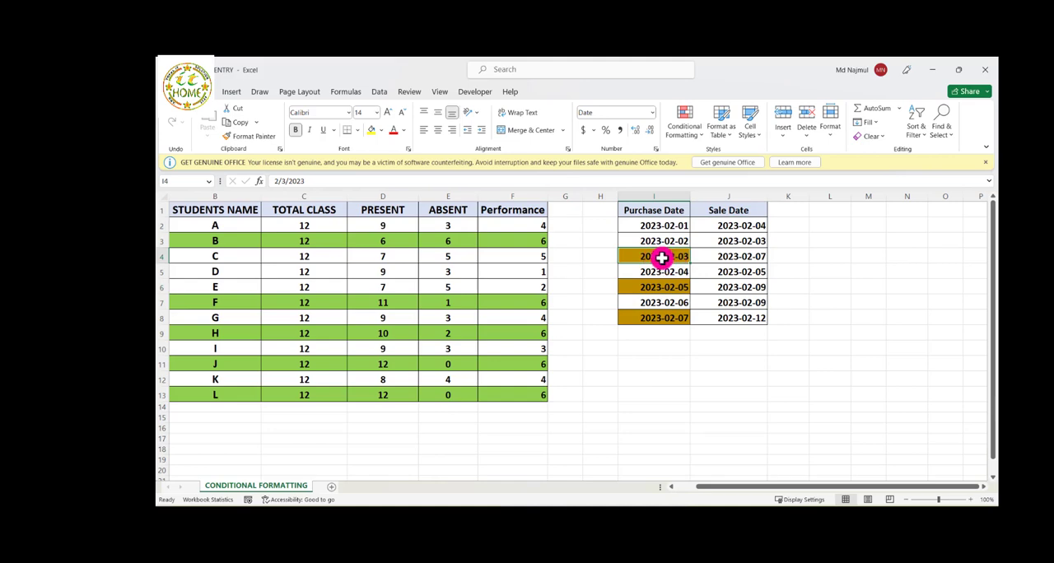
click(628, 362)
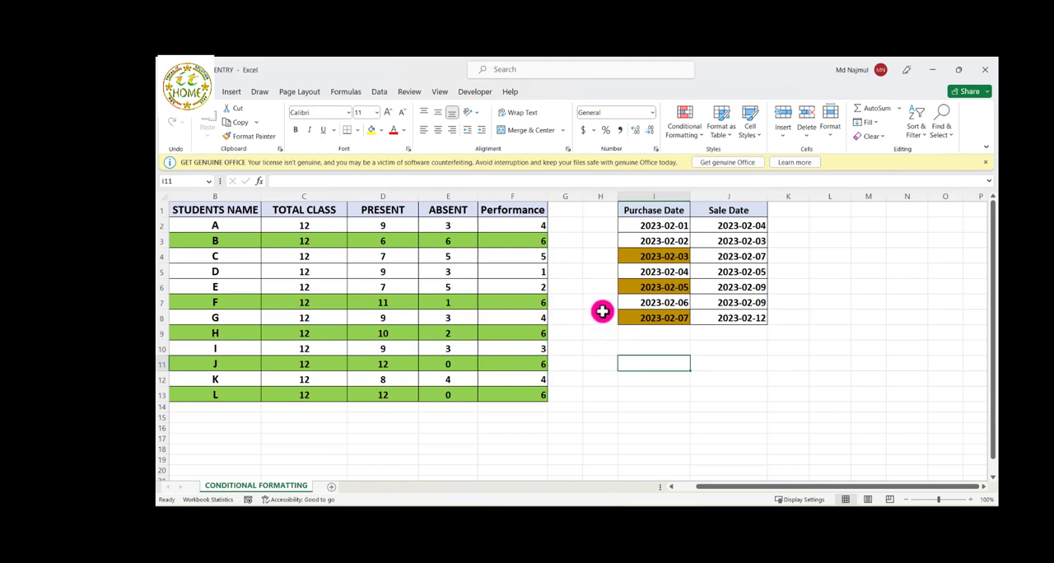
click(692, 132)
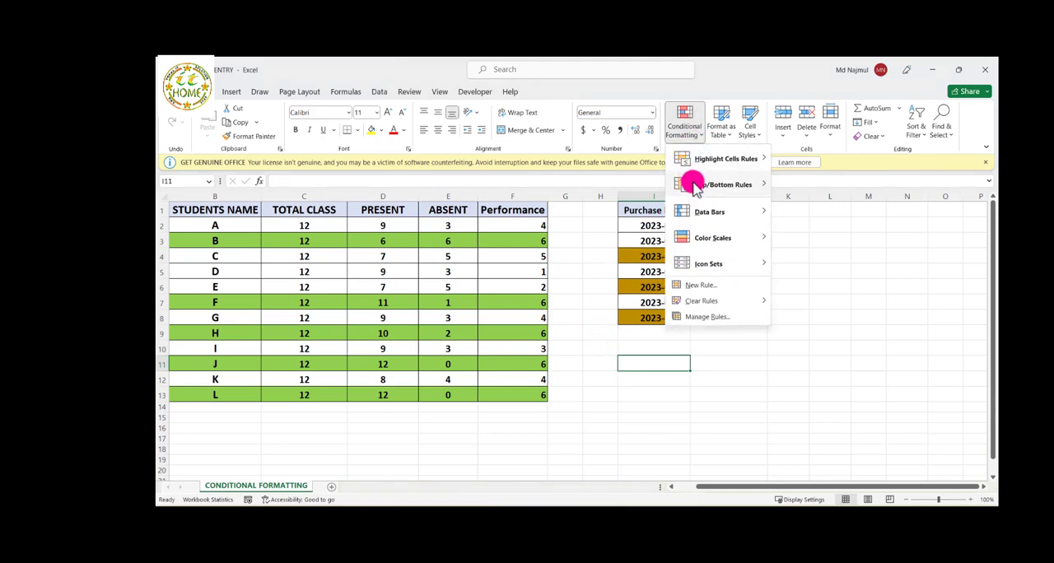
mouse_move(695, 196)
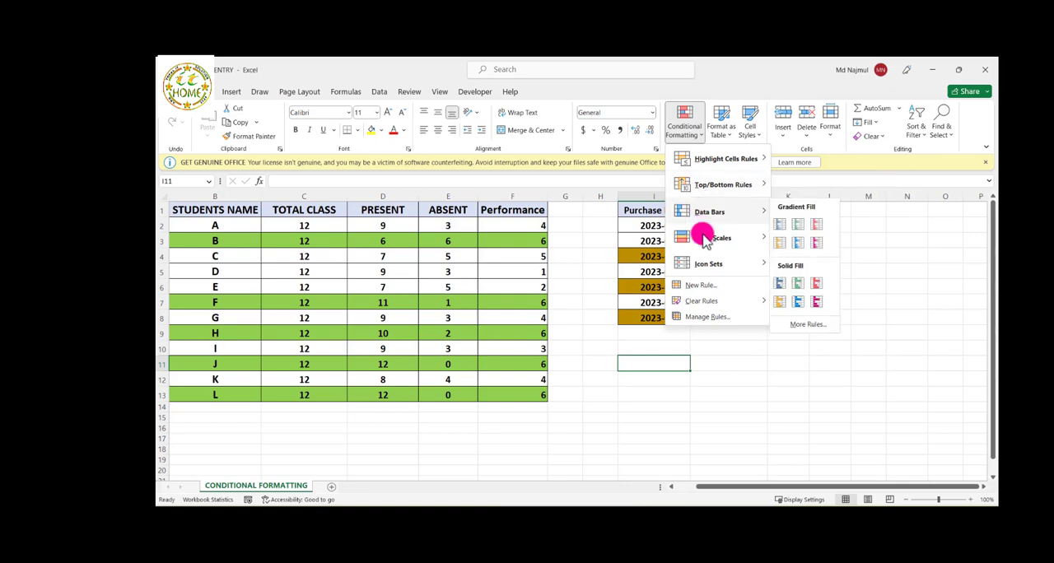
click(578, 350)
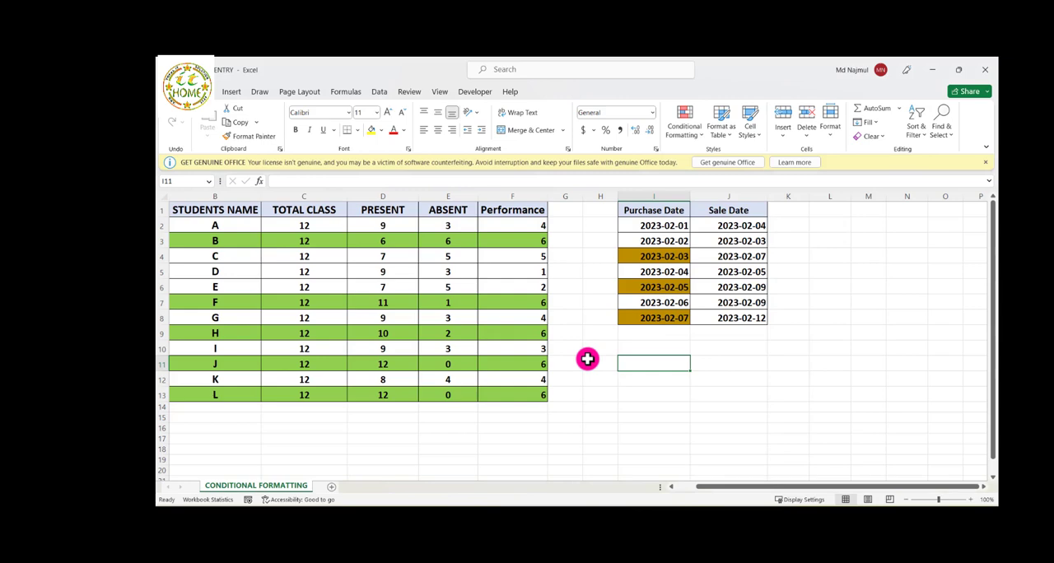